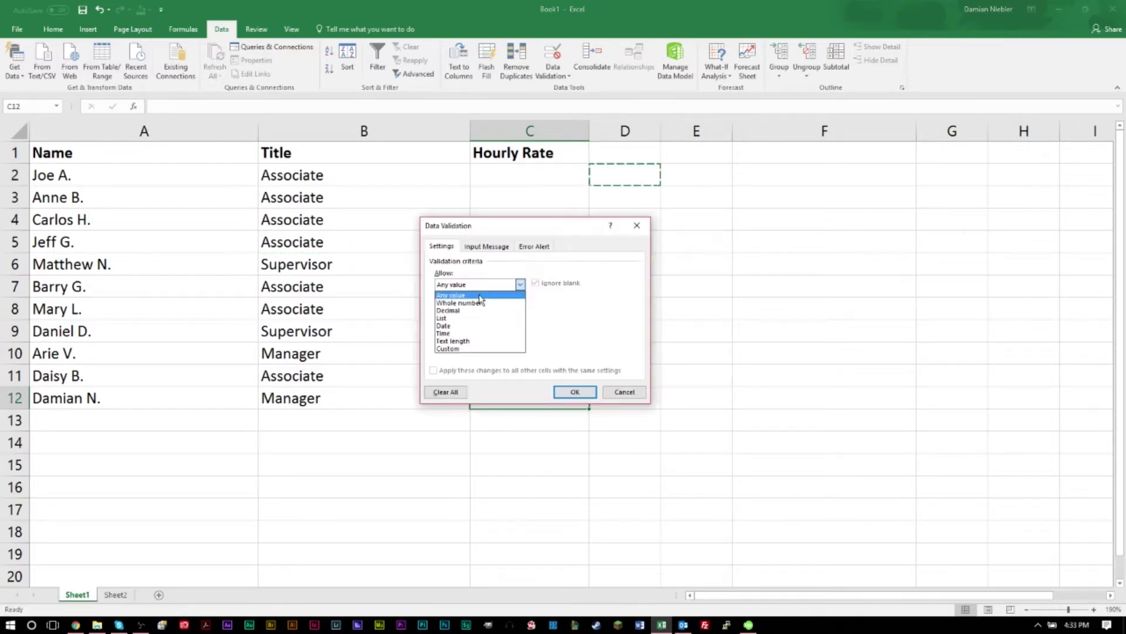
Apply a List validation sourced from Sheet2!$B$2:$B$4 to C12 and view its rates.
click(465, 318)
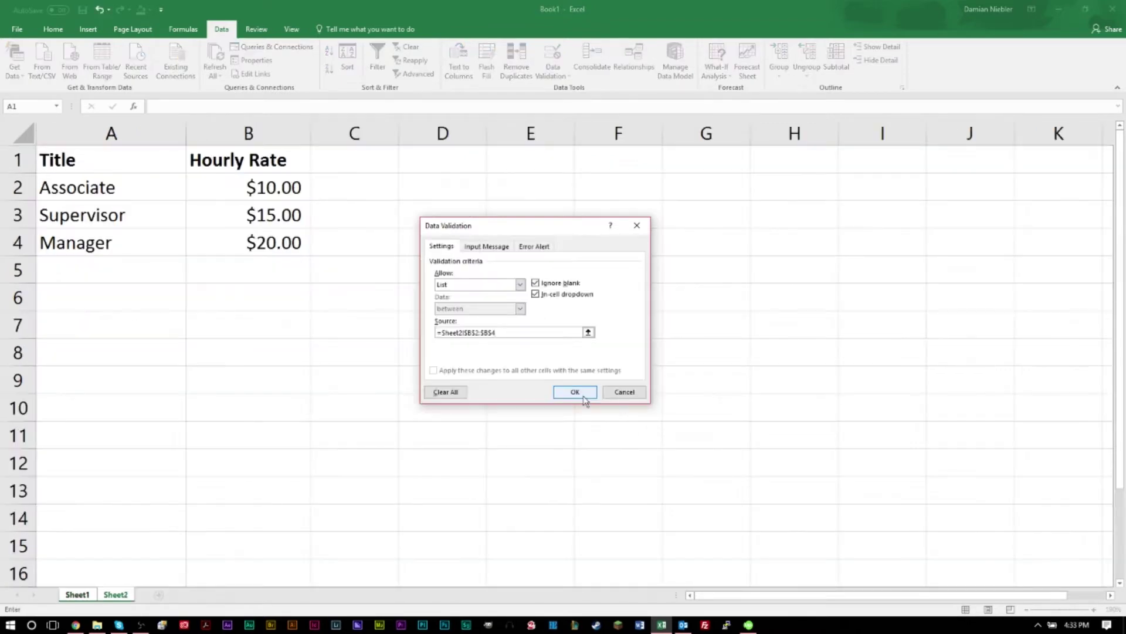
click(583, 392)
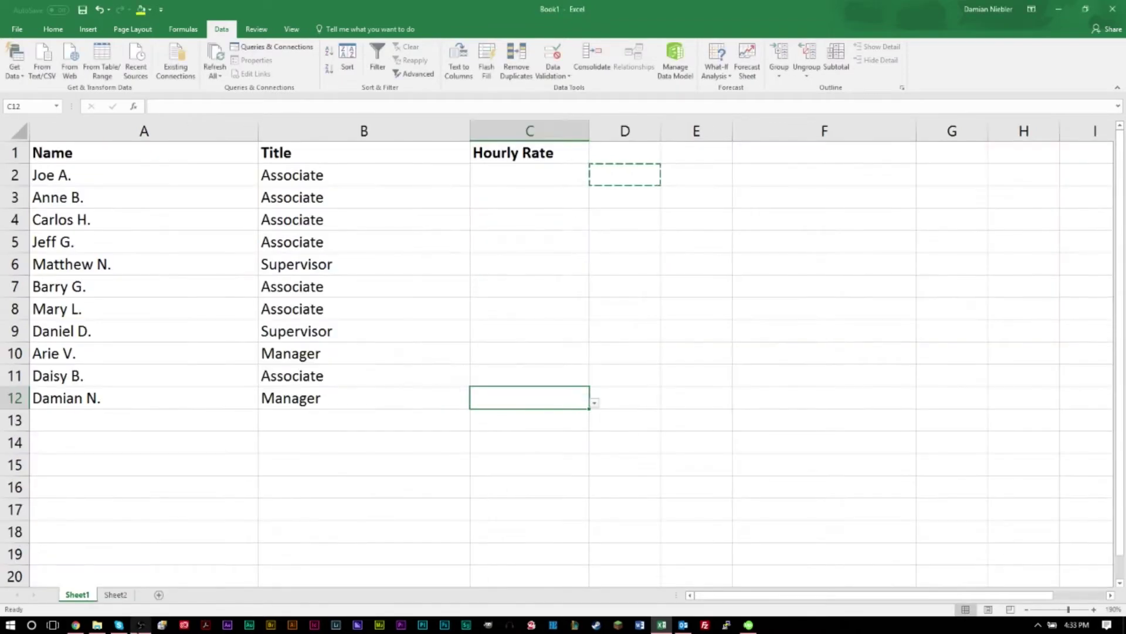
click(595, 403)
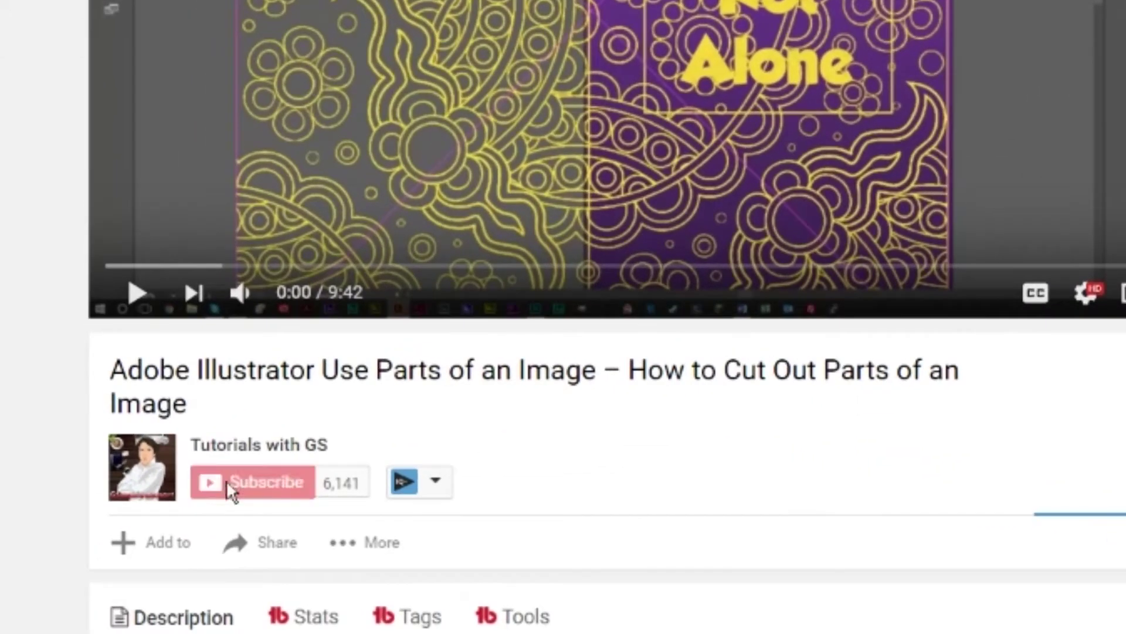
Subscribe to the Tutorials with GS channel and turn on all of its notifications.
click(228, 482)
click(343, 483)
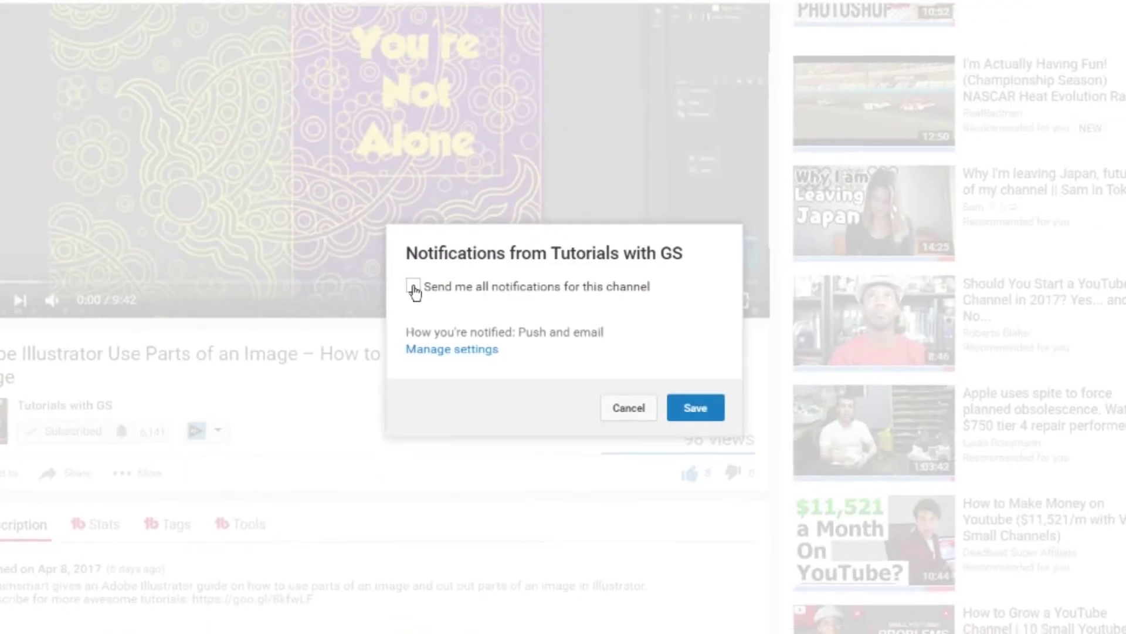
click(495, 282)
click(806, 416)
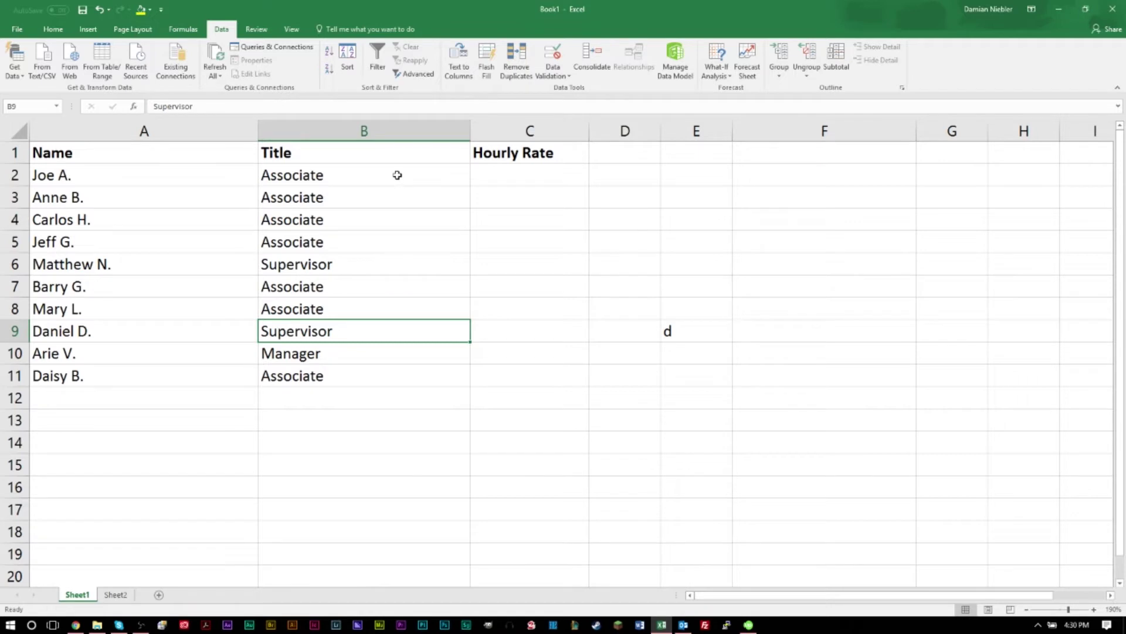
Delete the stray letter d from cell E9.
click(673, 334)
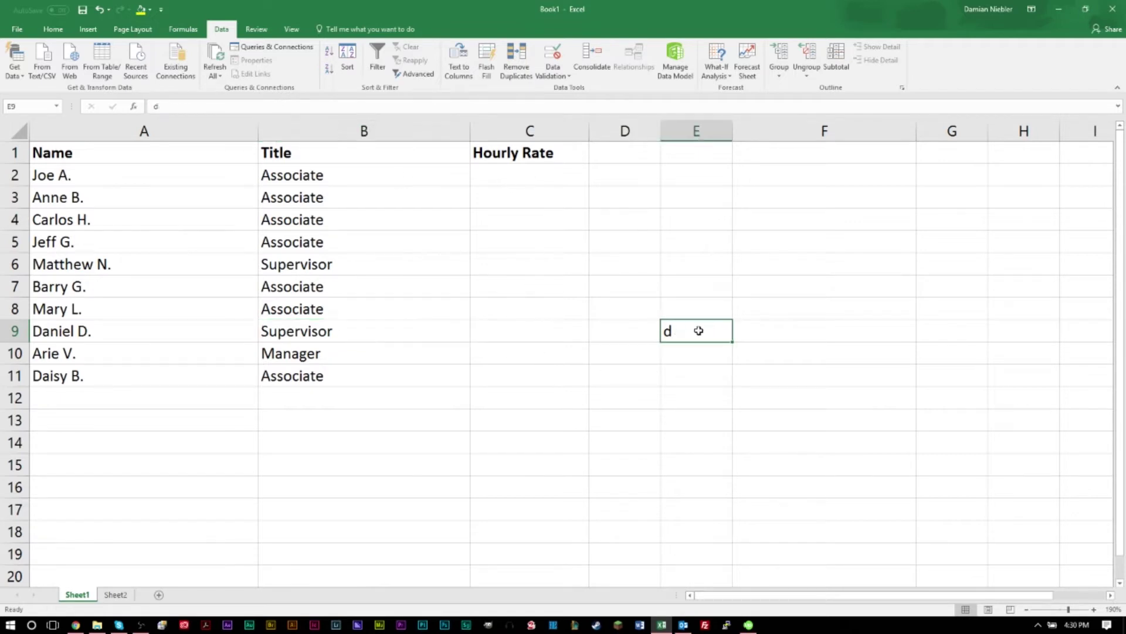
key(BackSpace)
key(Return)
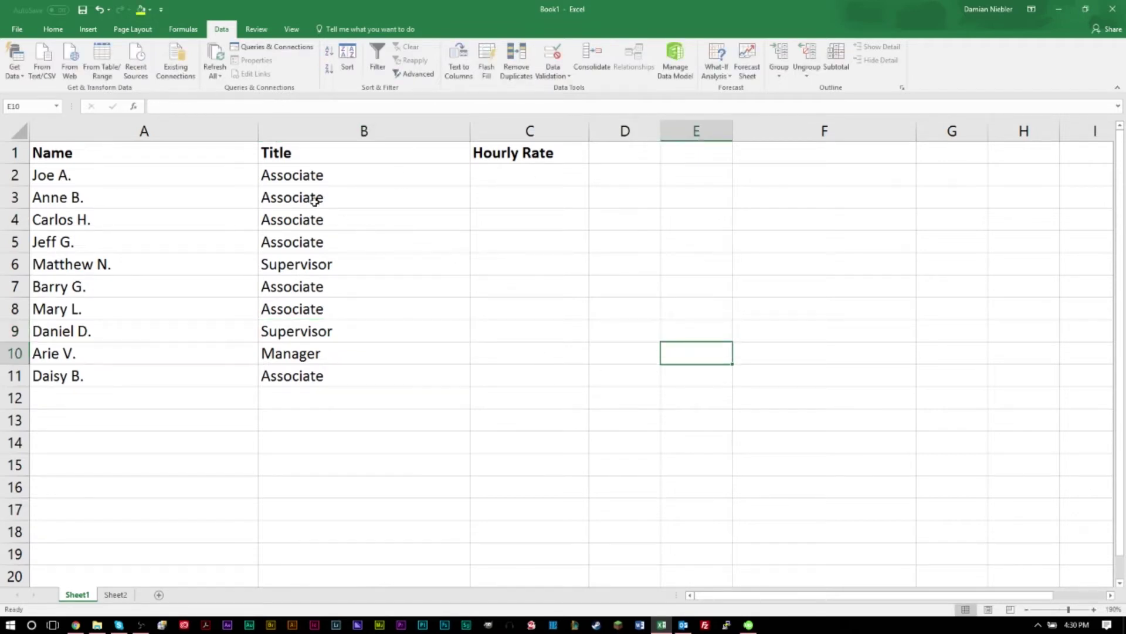
Paste the Associate title from B2 over Supervisor in B6, then undo the paste.
click(341, 176)
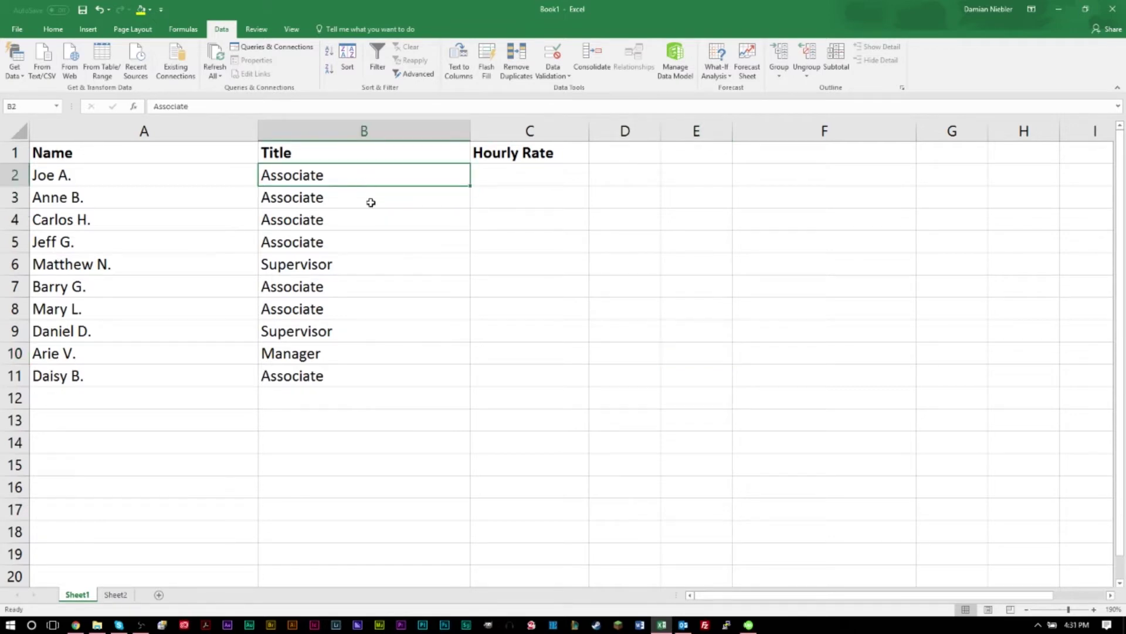
click(326, 271)
click(355, 177)
key(ctrl+c)
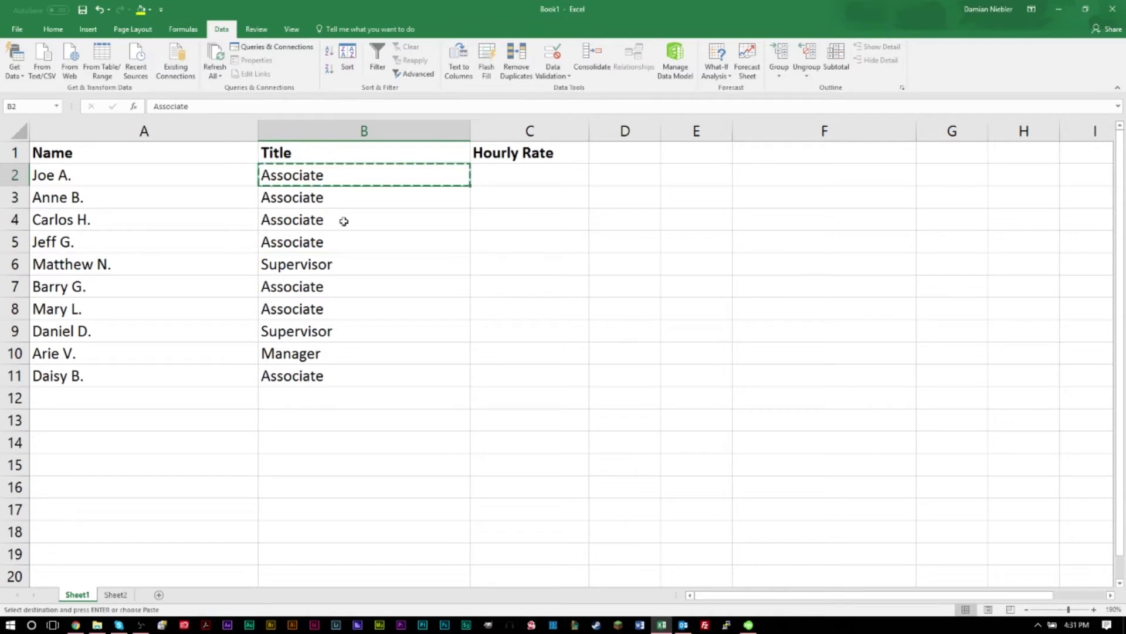
key(ctrl+v)
click(338, 267)
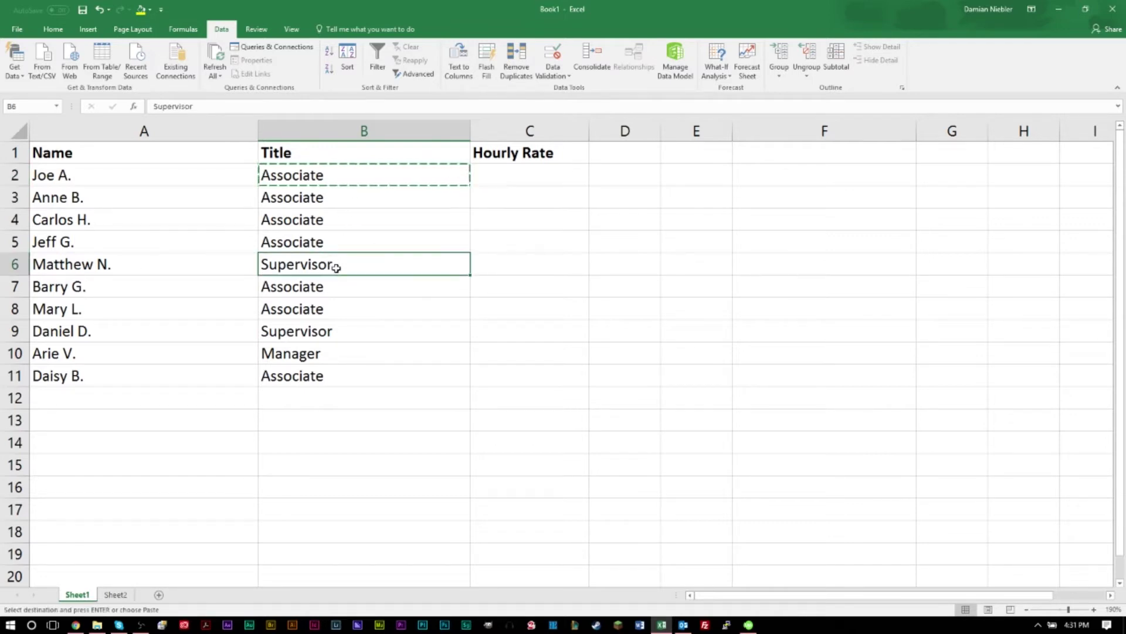
key(ctrl+v)
click(397, 349)
key(ctrl+z)
Copy Supervisor from B6 into B5, then undo that paste.
key(ctrl+c)
click(329, 243)
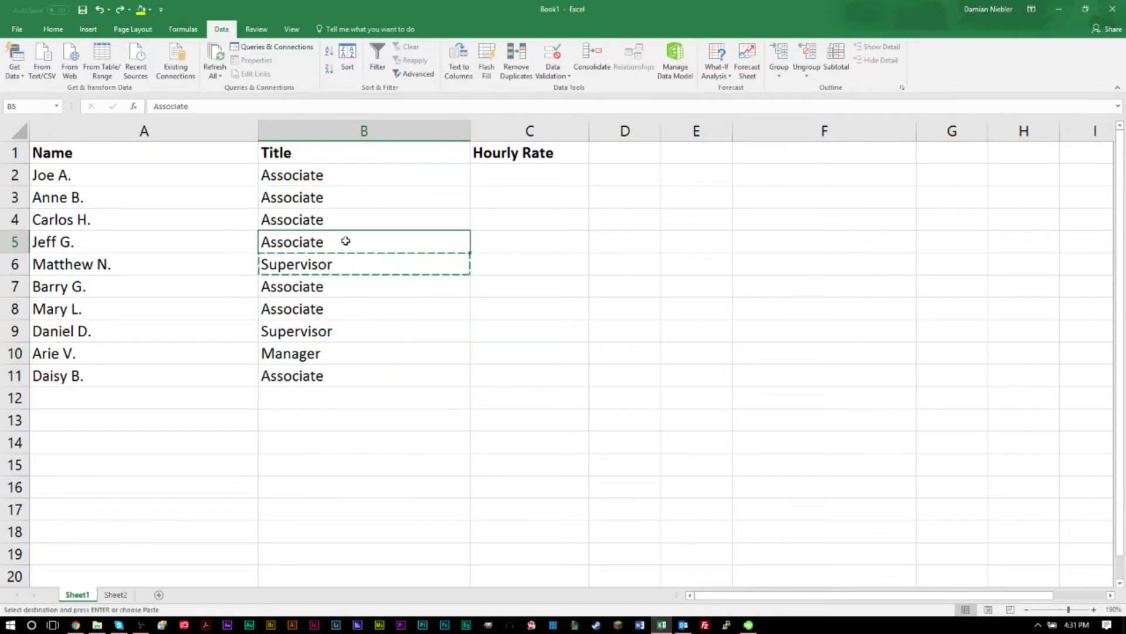
key(ctrl+v)
key(ctrl+z)
Display the hourly rate choices in C2's existing drop-down list.
click(484, 238)
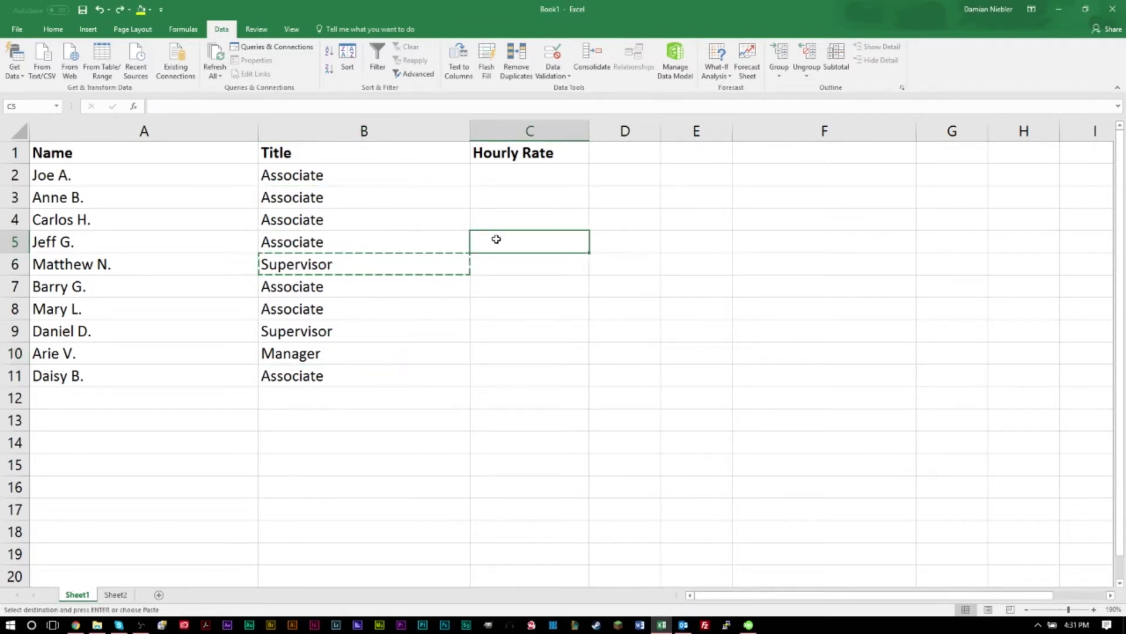
click(519, 178)
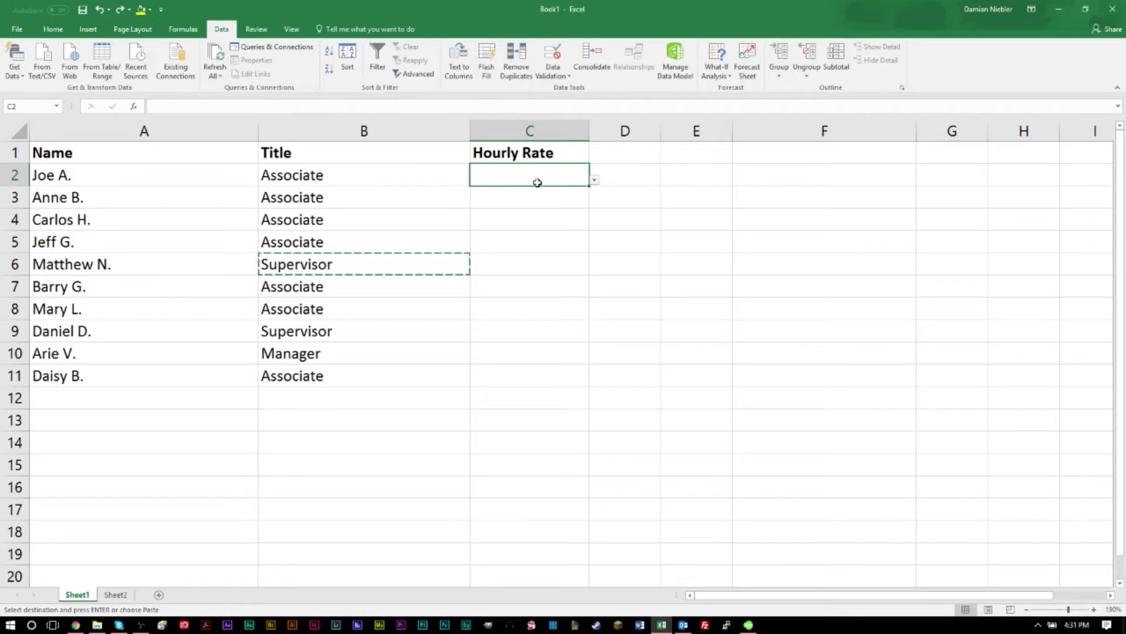
click(594, 181)
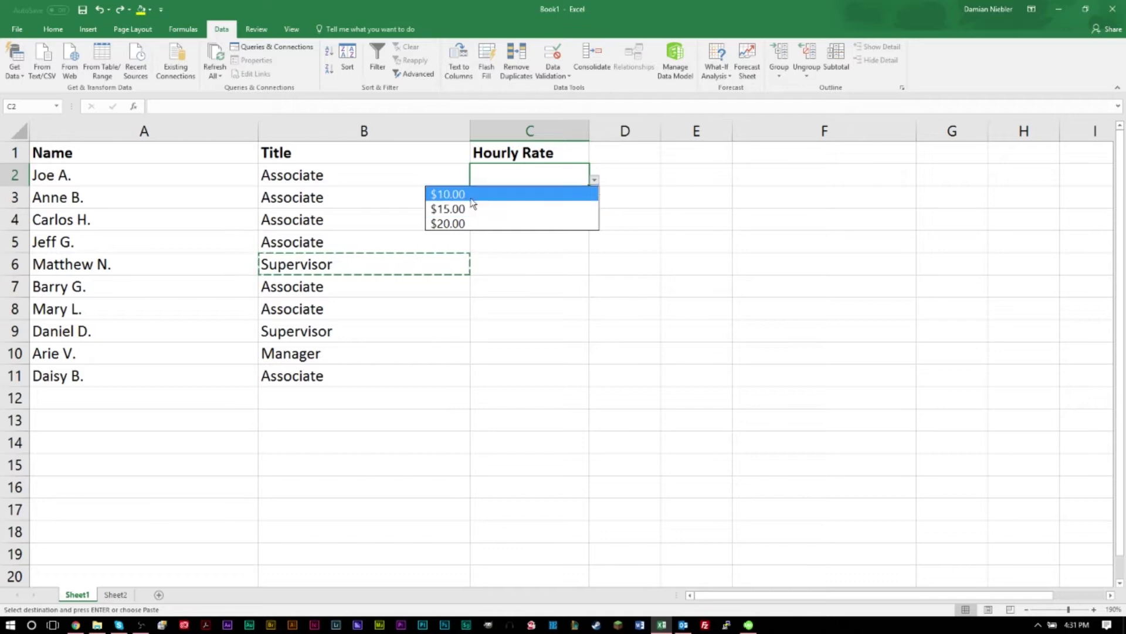
Close C2's rate list and paste blank cell D2 over C2 to remove its drop-down.
key(Escape)
click(613, 174)
key(ctrl+c)
click(565, 183)
key(ctrl+v)
key(Down)
key(Down)
key(Down)
key(Up)
key(Up)
key(Up)
click(558, 258)
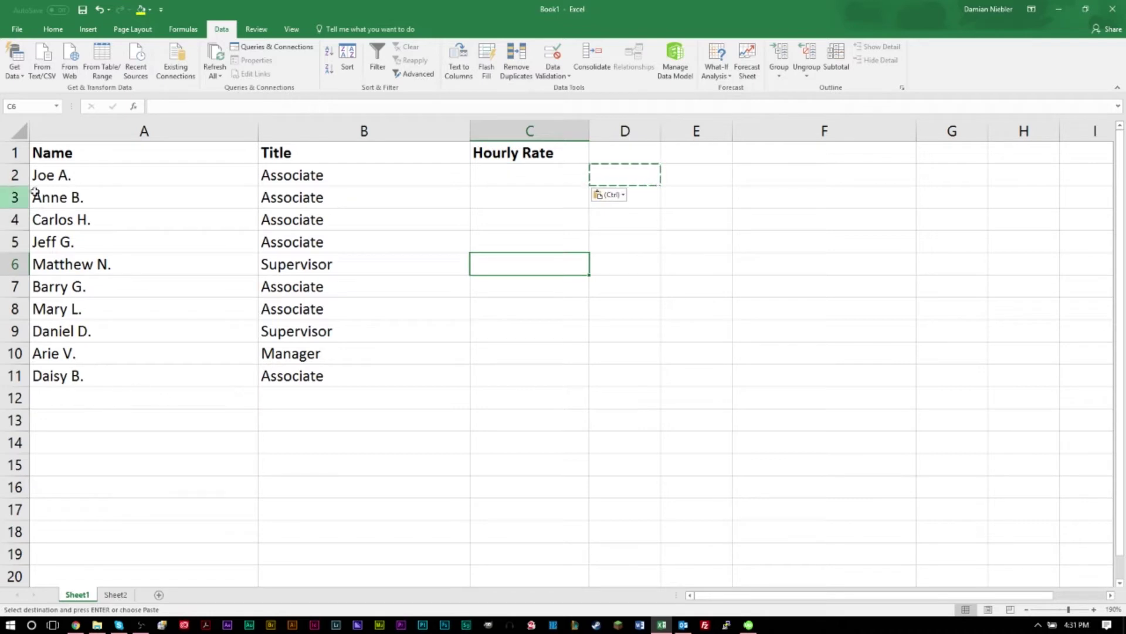
drag(65, 174, 70, 373)
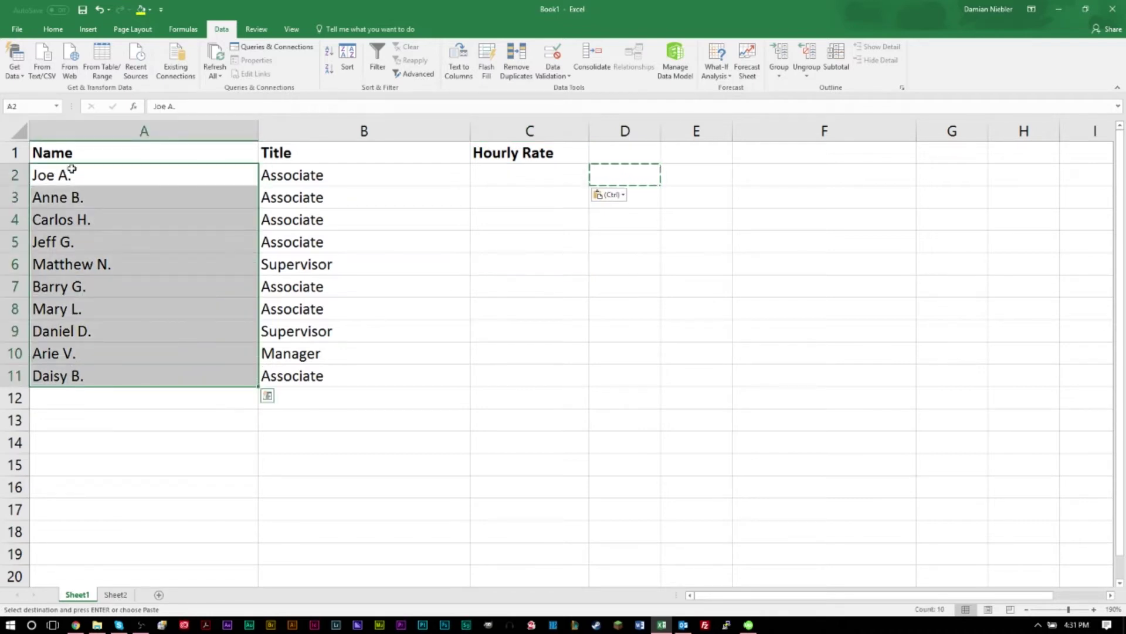
drag(295, 176, 293, 374)
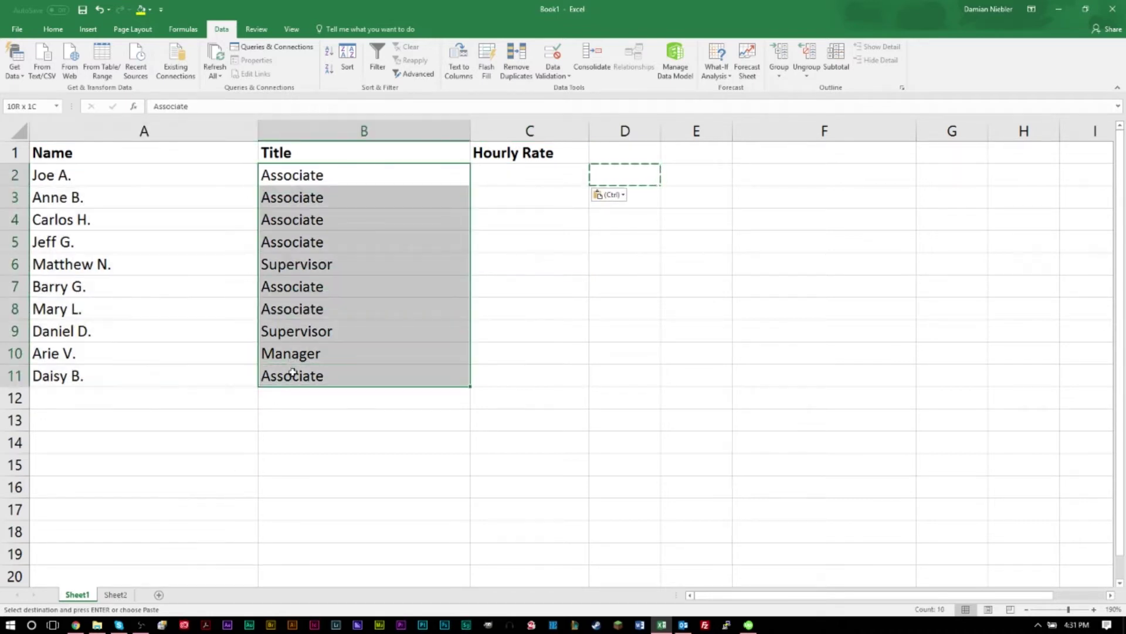
drag(508, 175, 487, 367)
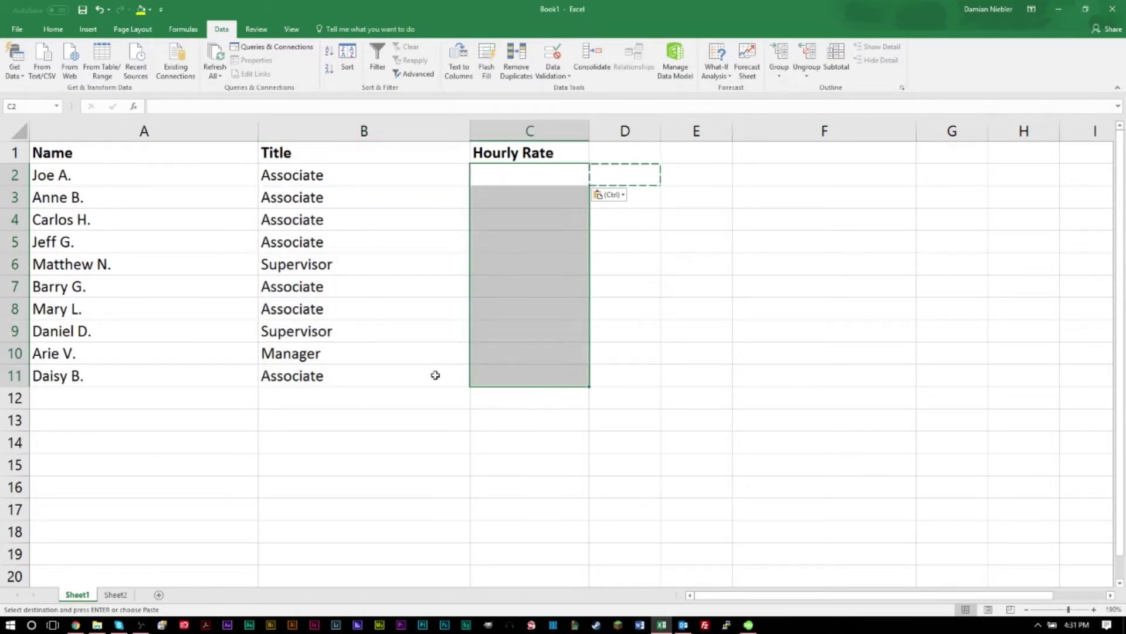
click(127, 463)
click(116, 595)
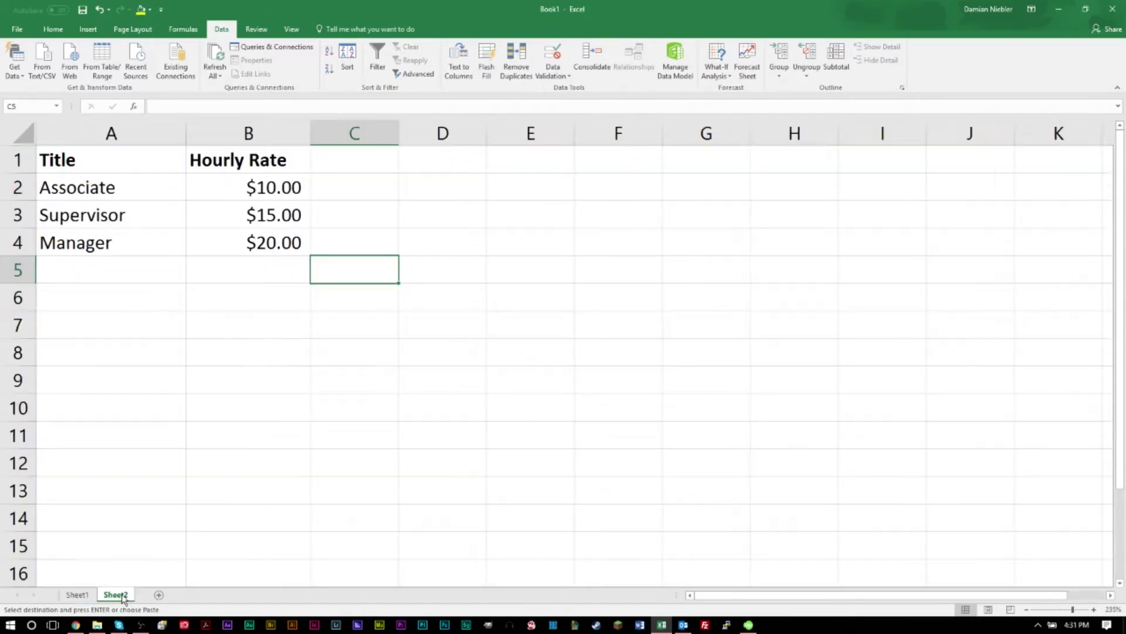
drag(94, 182, 82, 240)
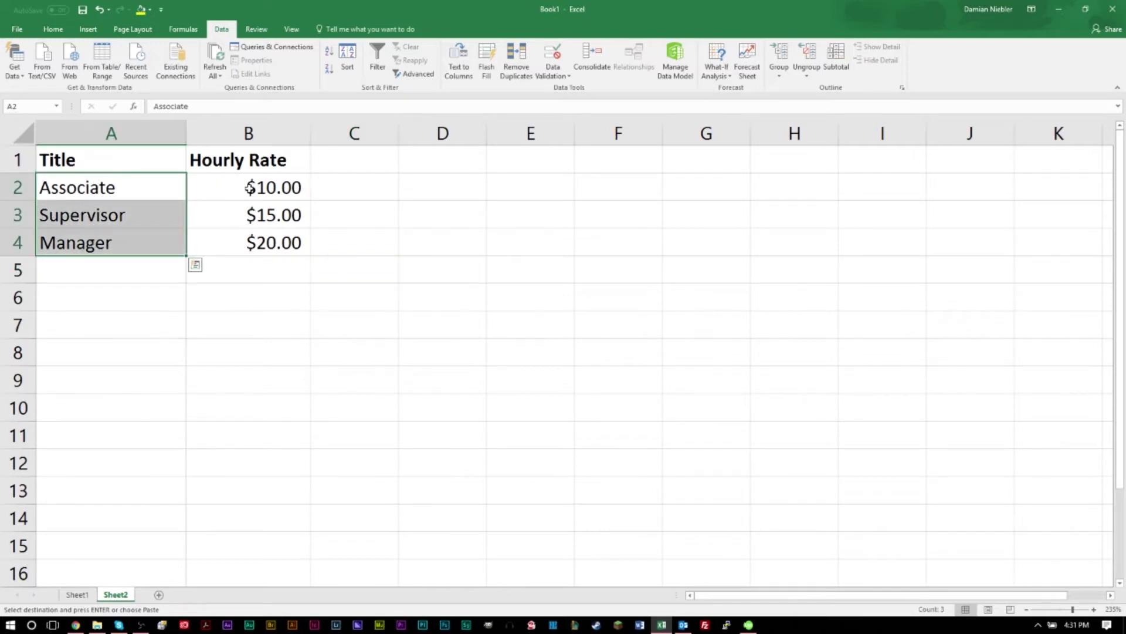
drag(249, 188, 246, 271)
click(262, 314)
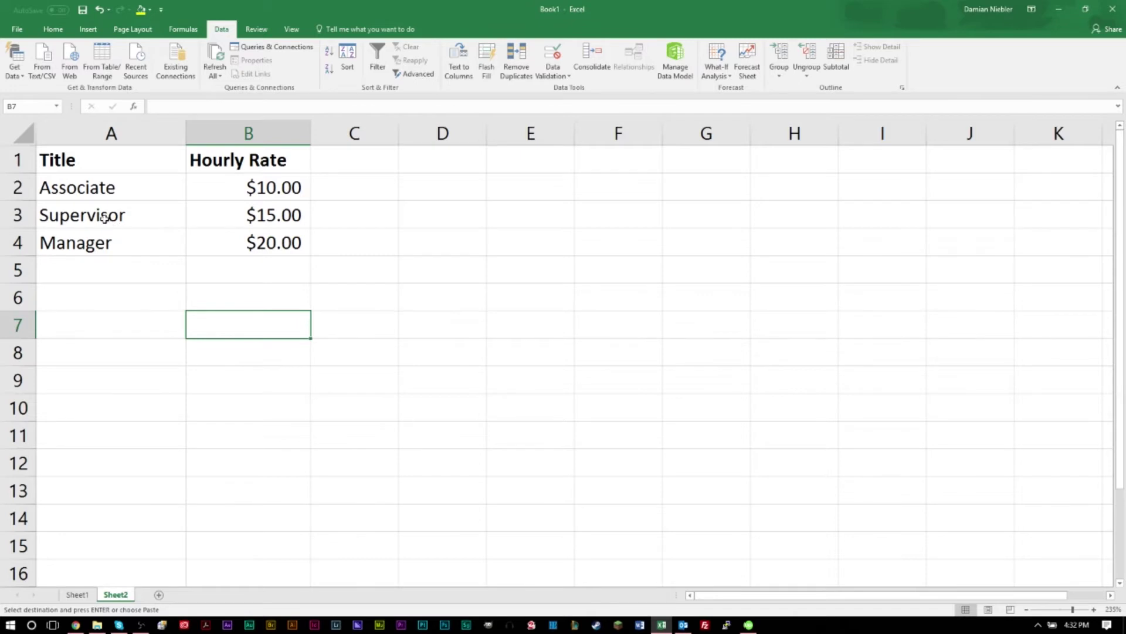
drag(108, 187, 136, 230)
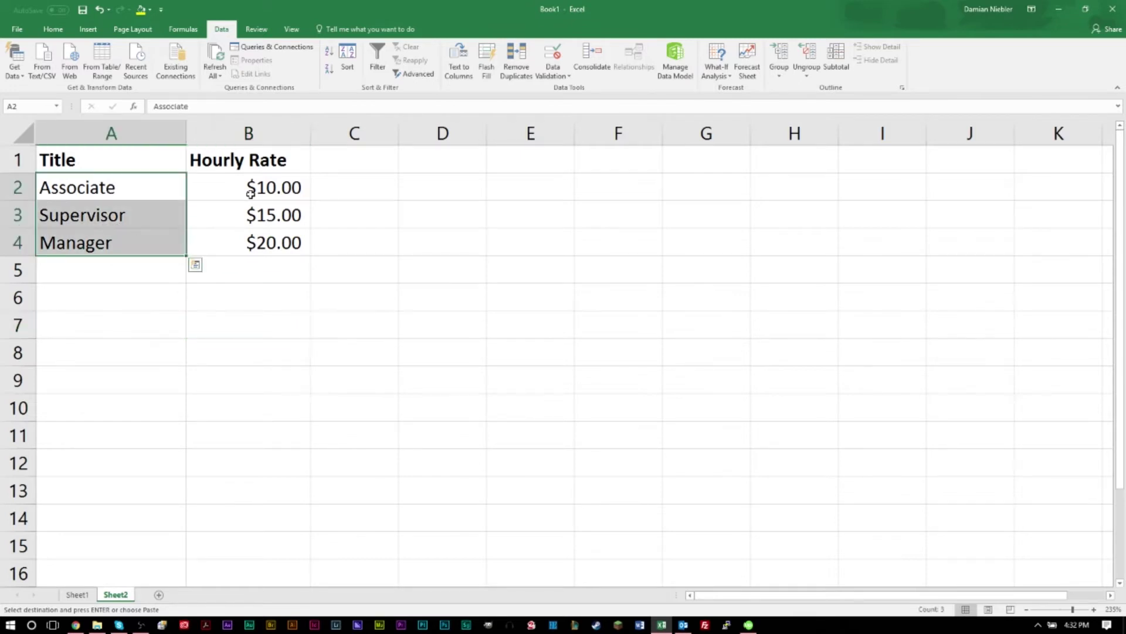
drag(253, 185, 258, 232)
click(246, 298)
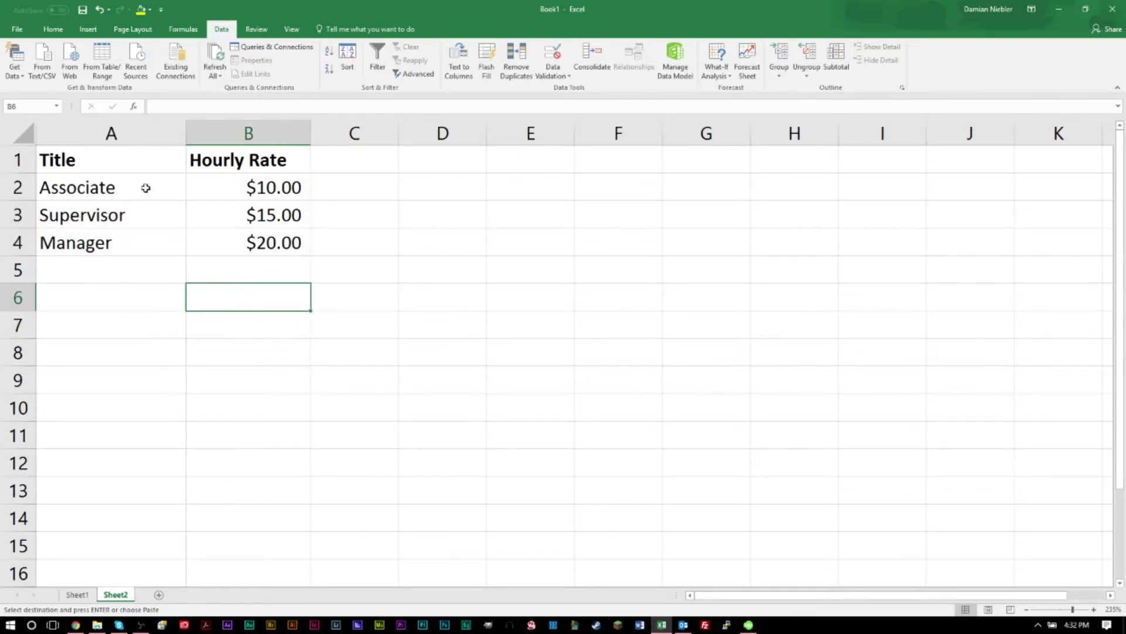
click(76, 594)
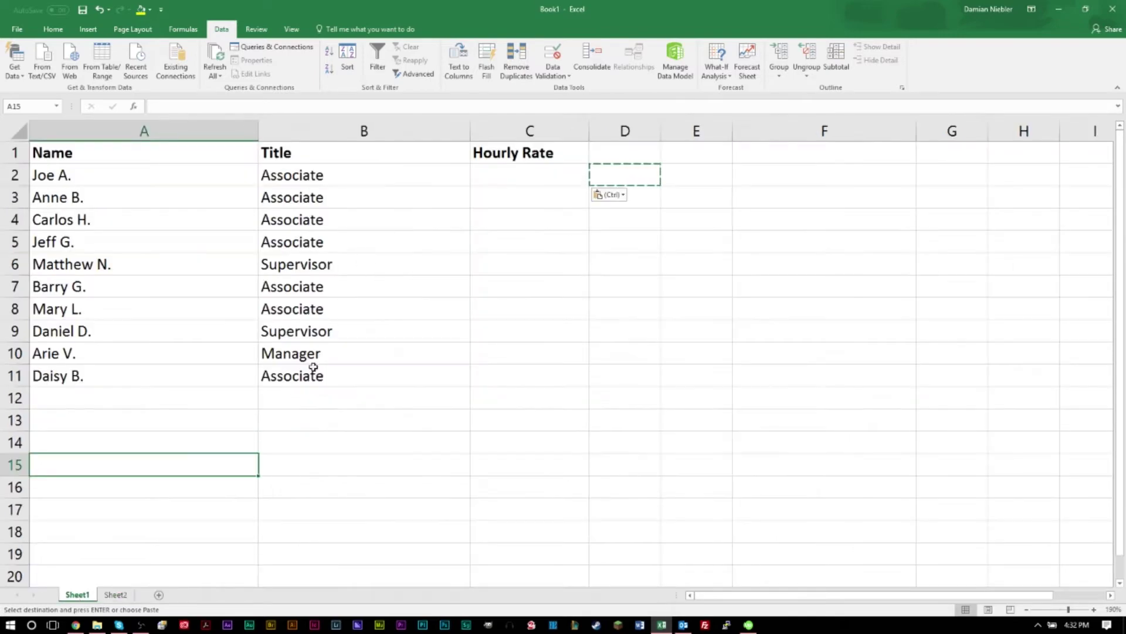
Enter the new employee's full name in A12 and move to Title cell B12.
click(94, 392)
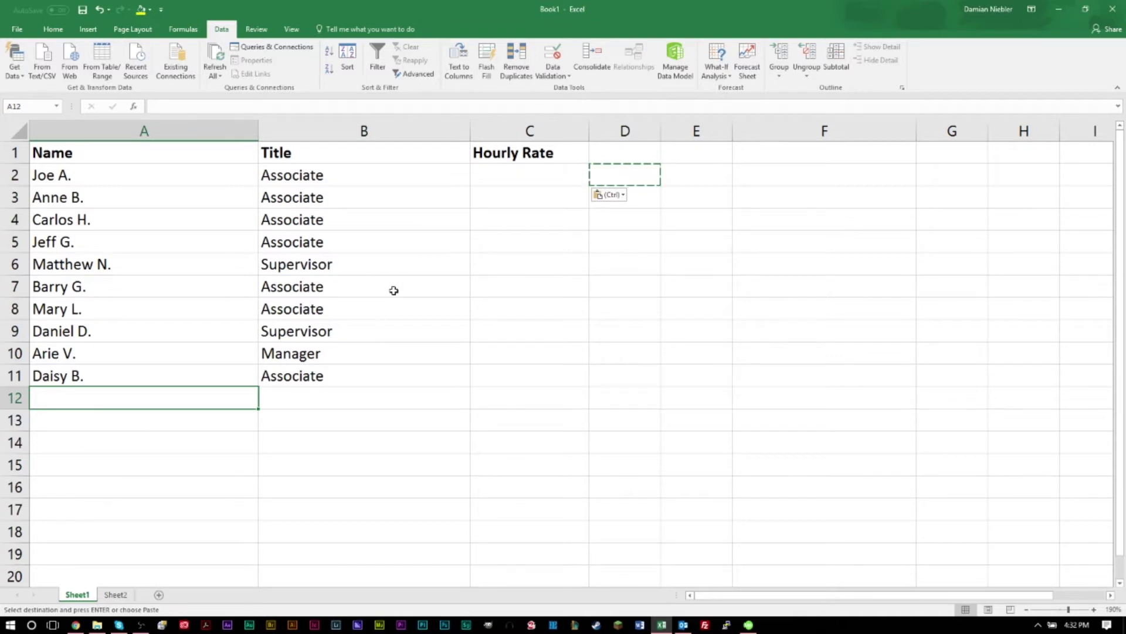
text(Damian N.)
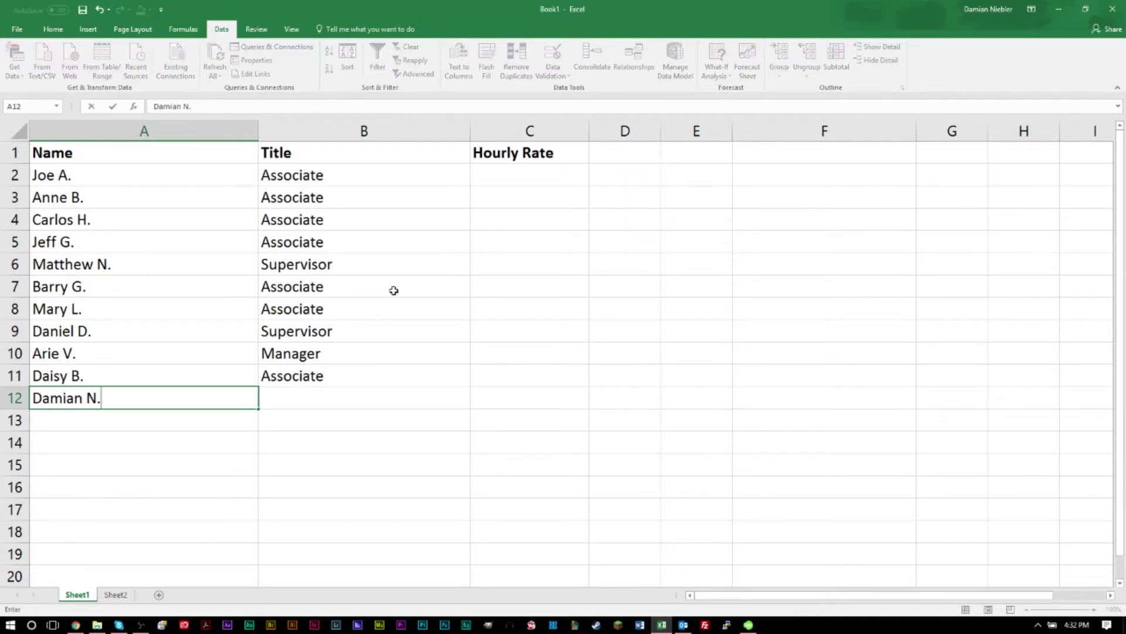
key(Tab)
key(Left)
key(Right)
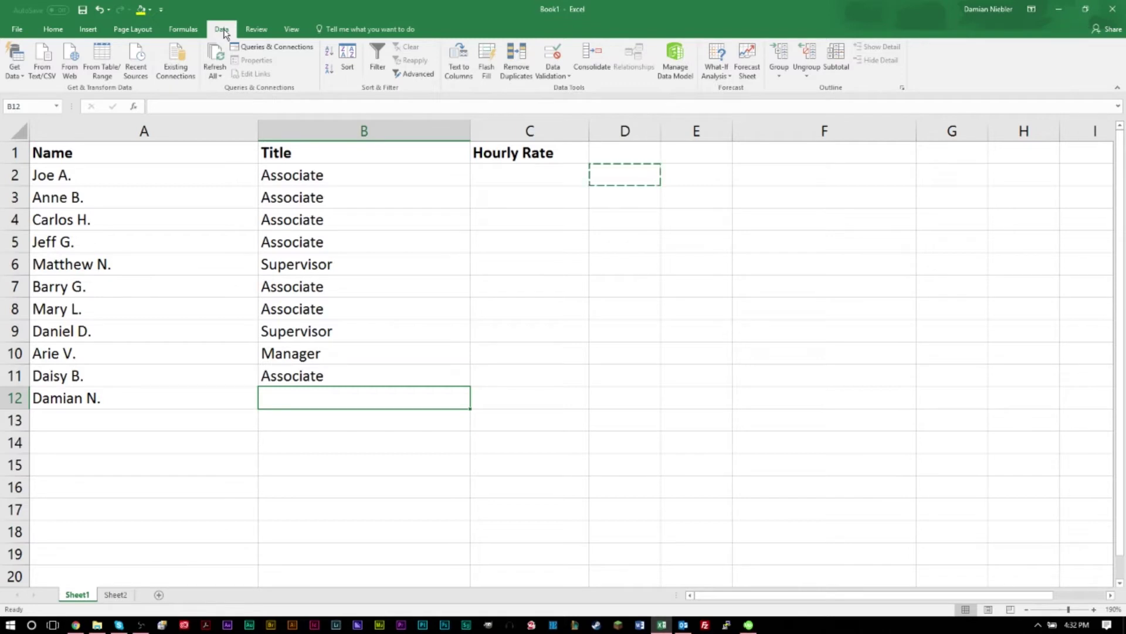
click(556, 77)
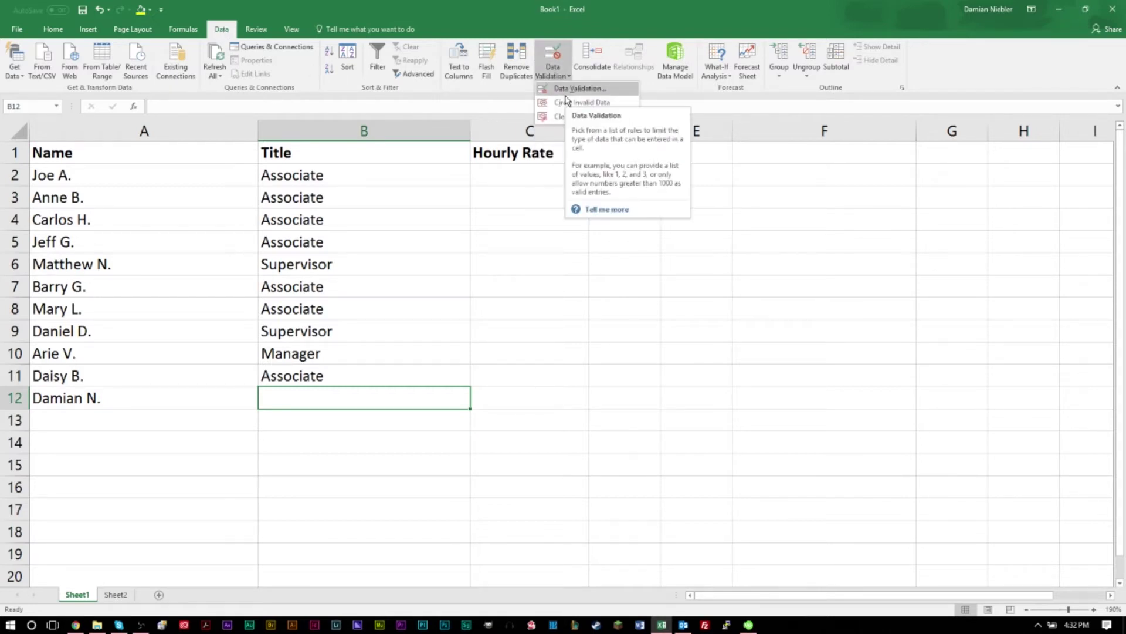
Set B12's validation to List, picking Sheet2's titles in A2:A4 as the source.
click(571, 88)
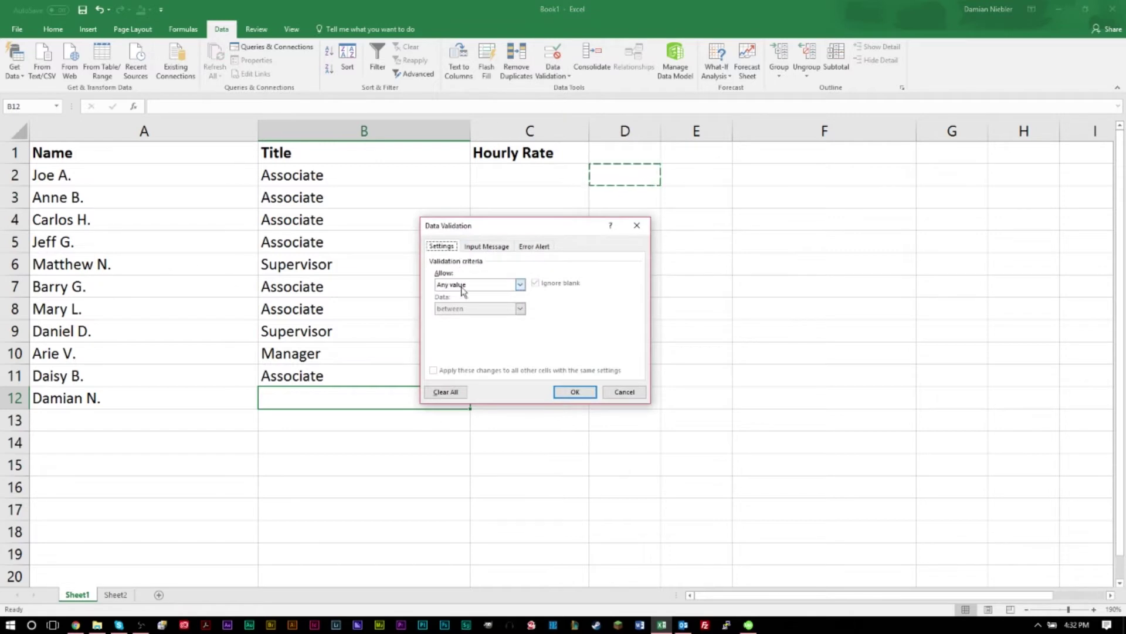
click(467, 286)
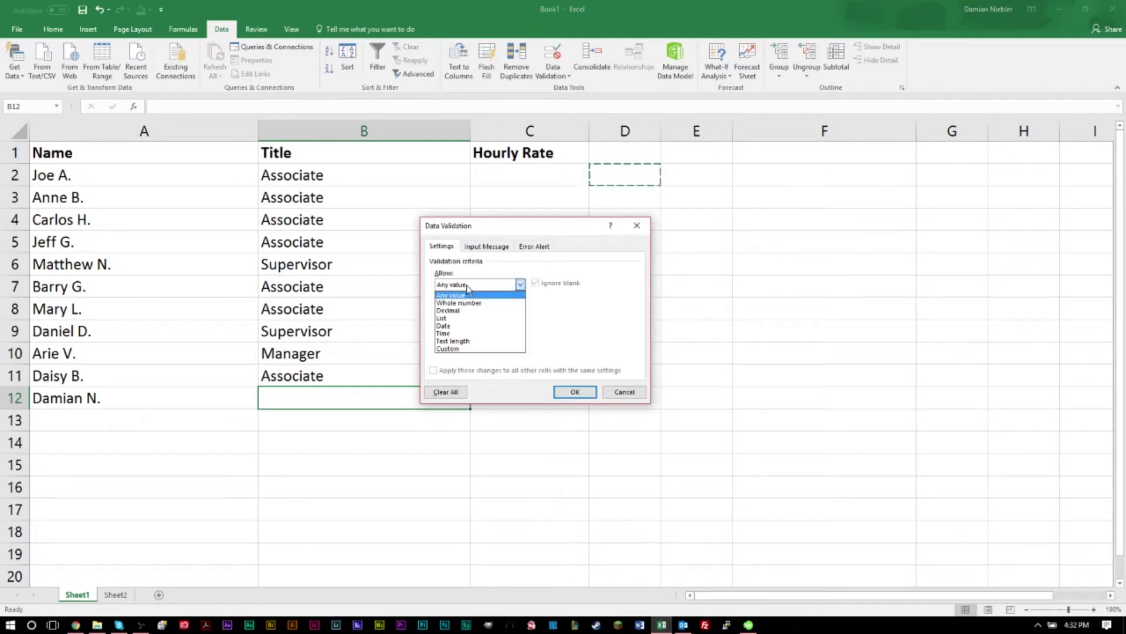
click(452, 317)
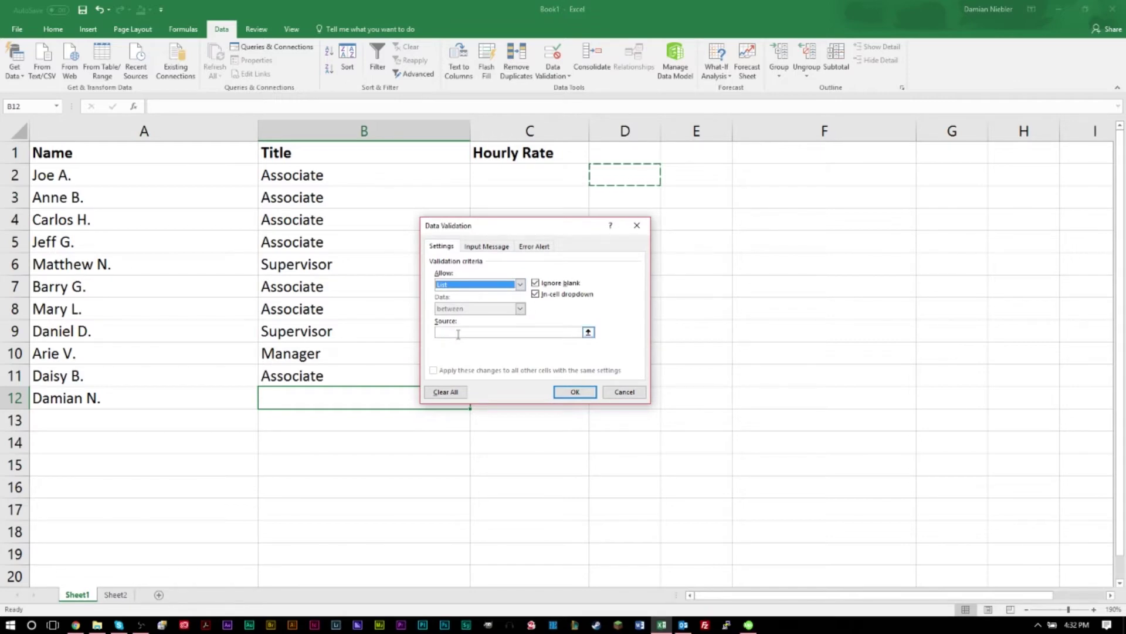
click(466, 333)
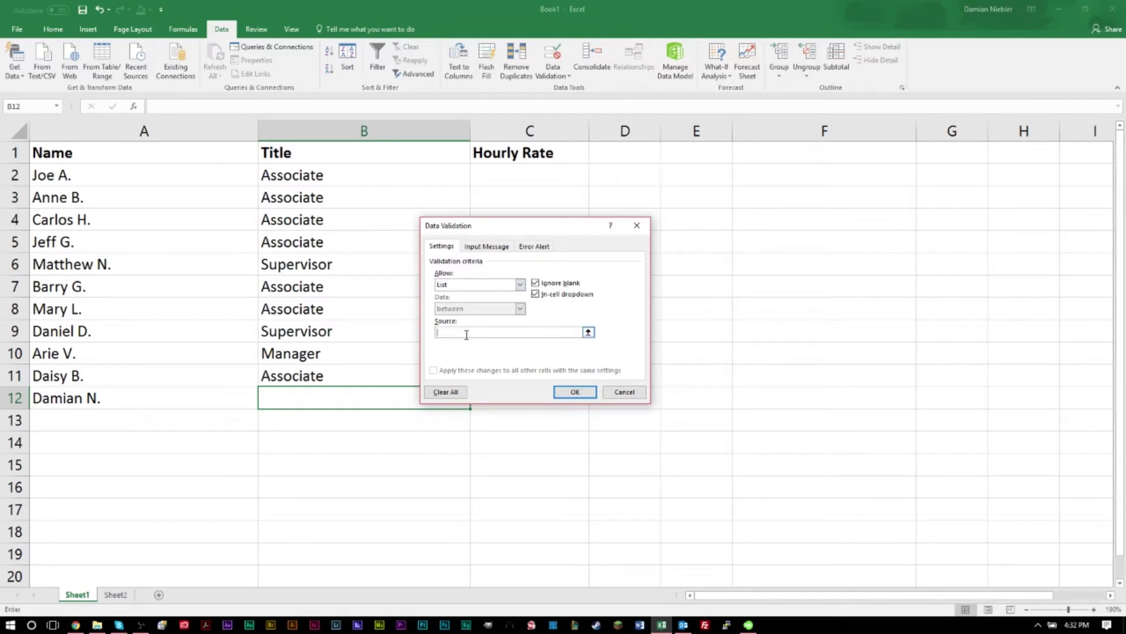
click(588, 332)
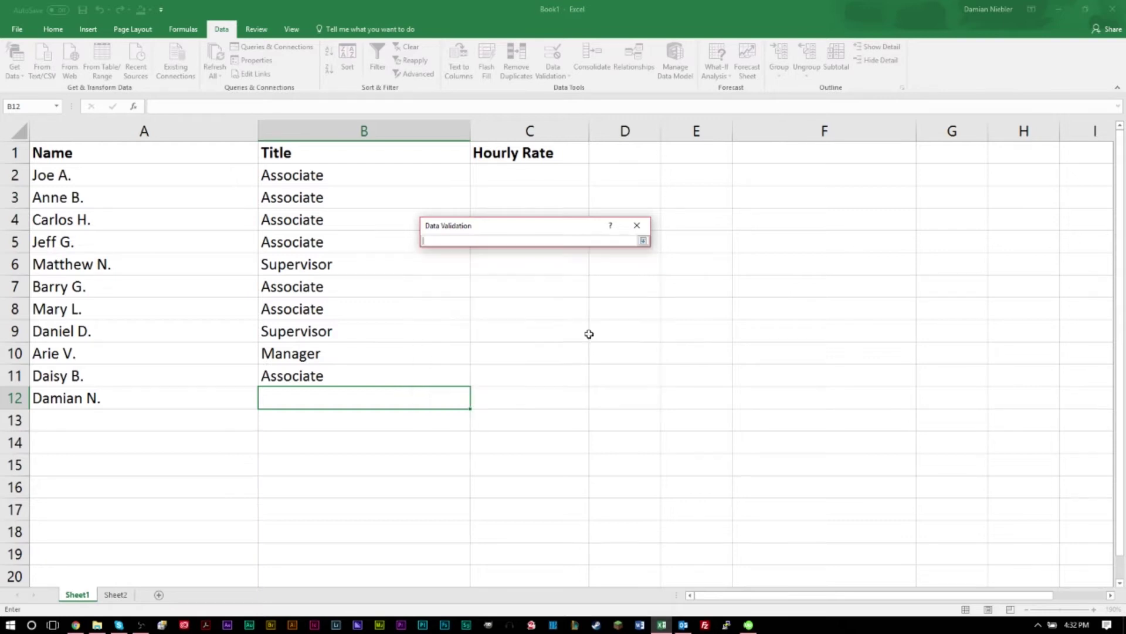
click(115, 595)
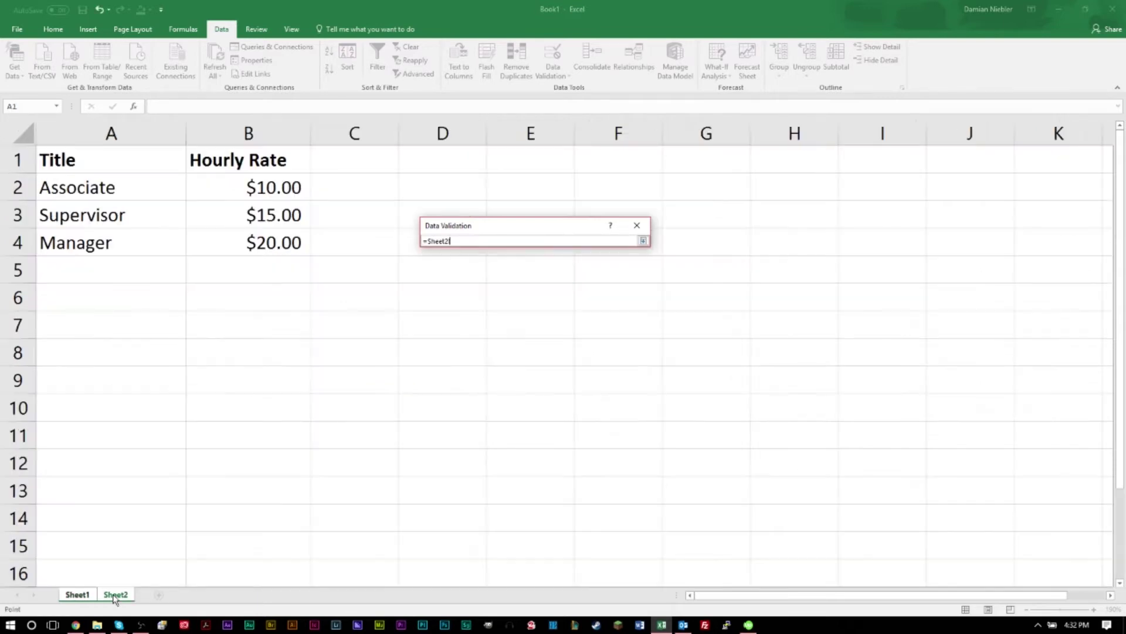
drag(106, 187, 101, 244)
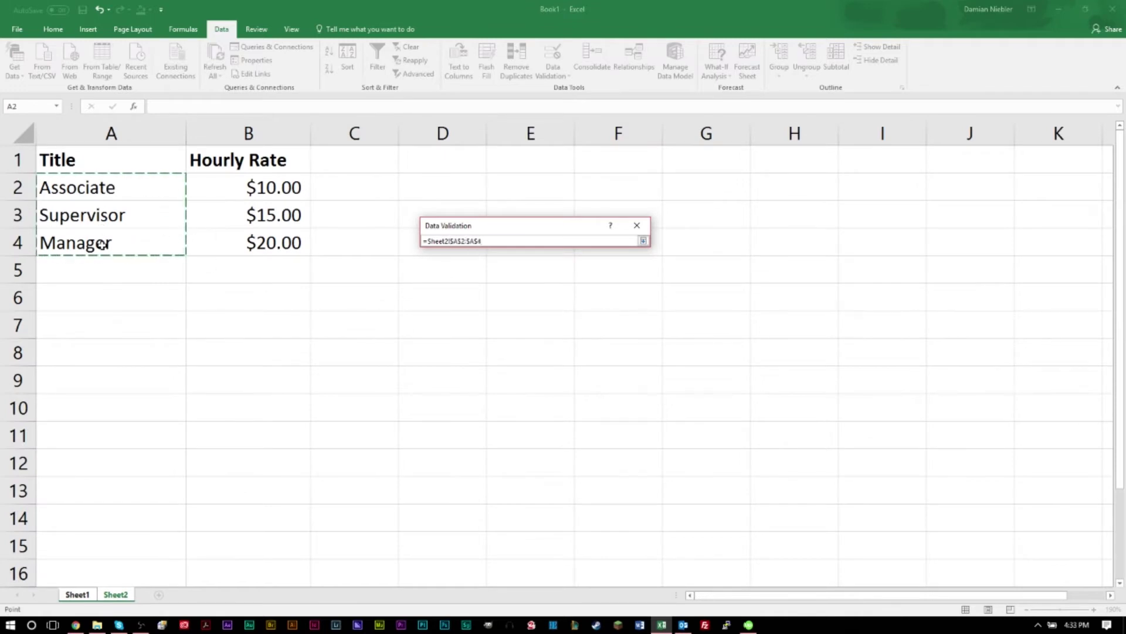
click(644, 241)
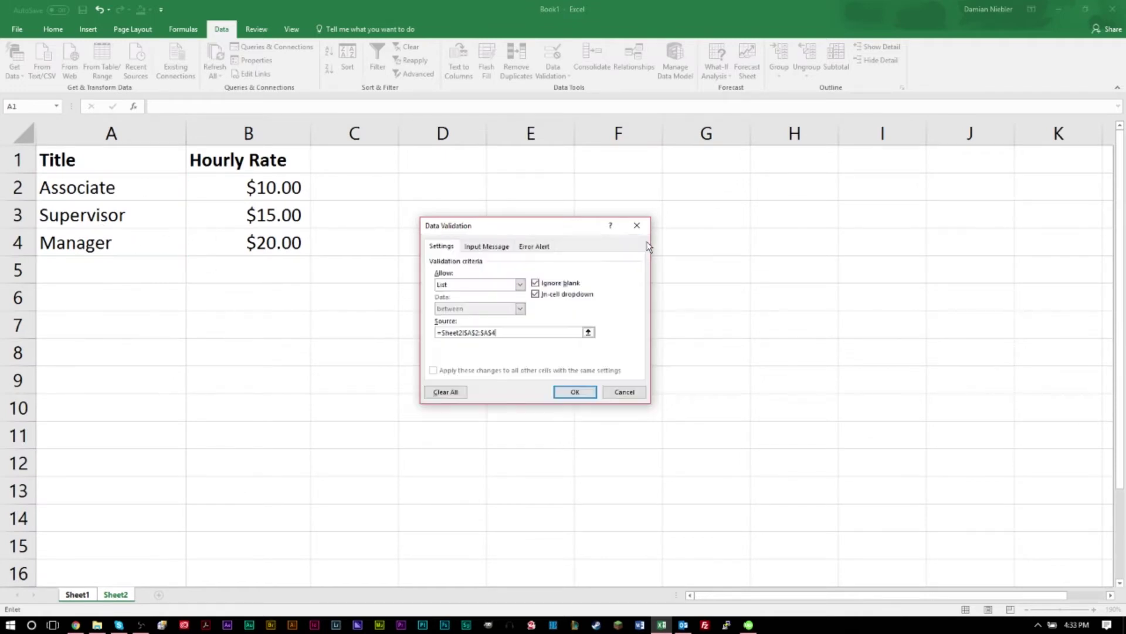
click(574, 392)
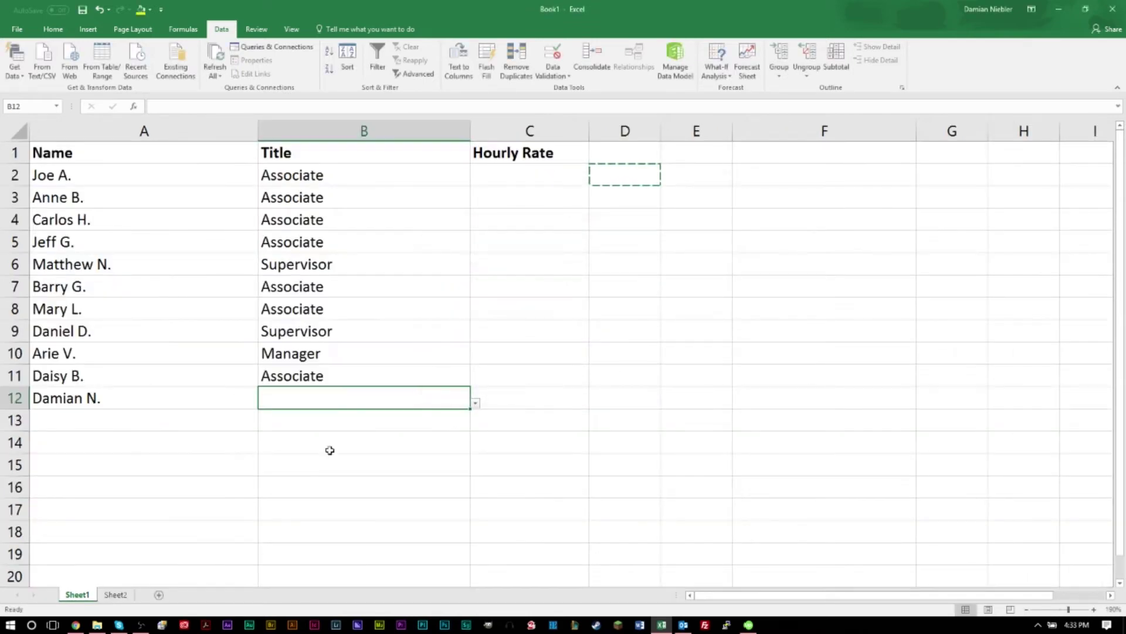
Choose Manager from B12's title drop-down.
click(475, 403)
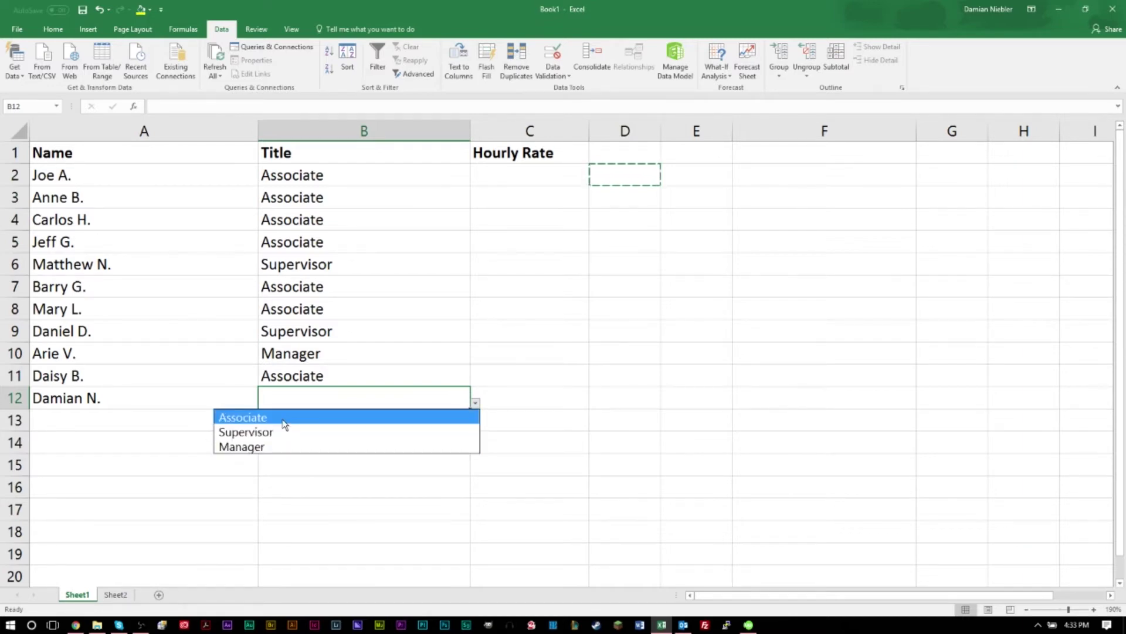
click(268, 448)
click(327, 440)
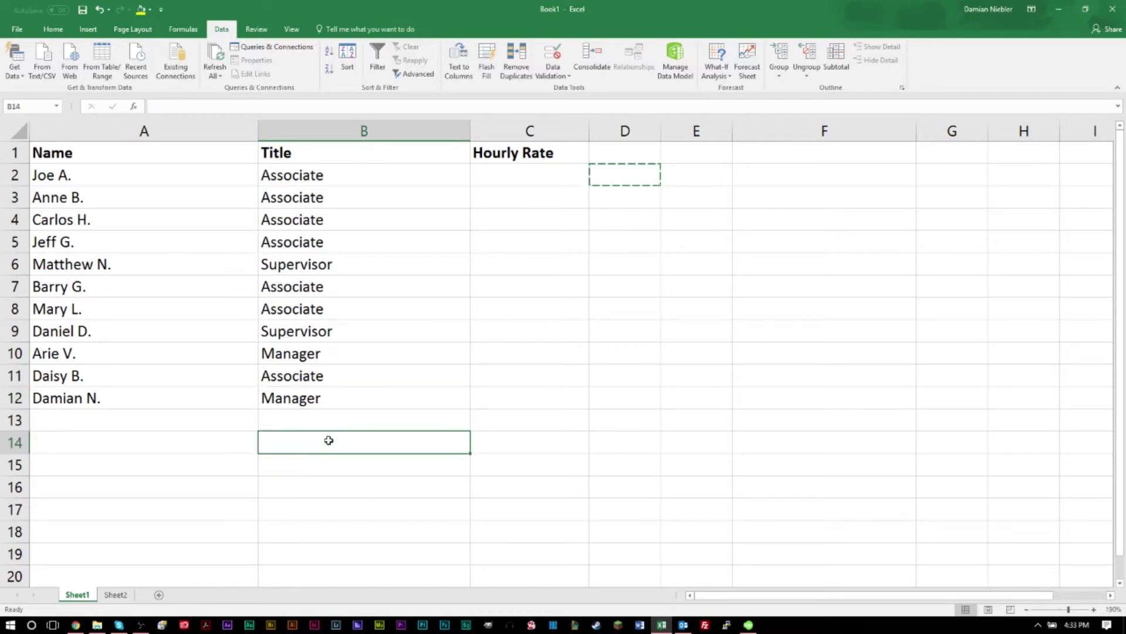
Select C12 and review the rates in Sheet2's B2:B4 before returning to Sheet1.
click(511, 394)
click(116, 595)
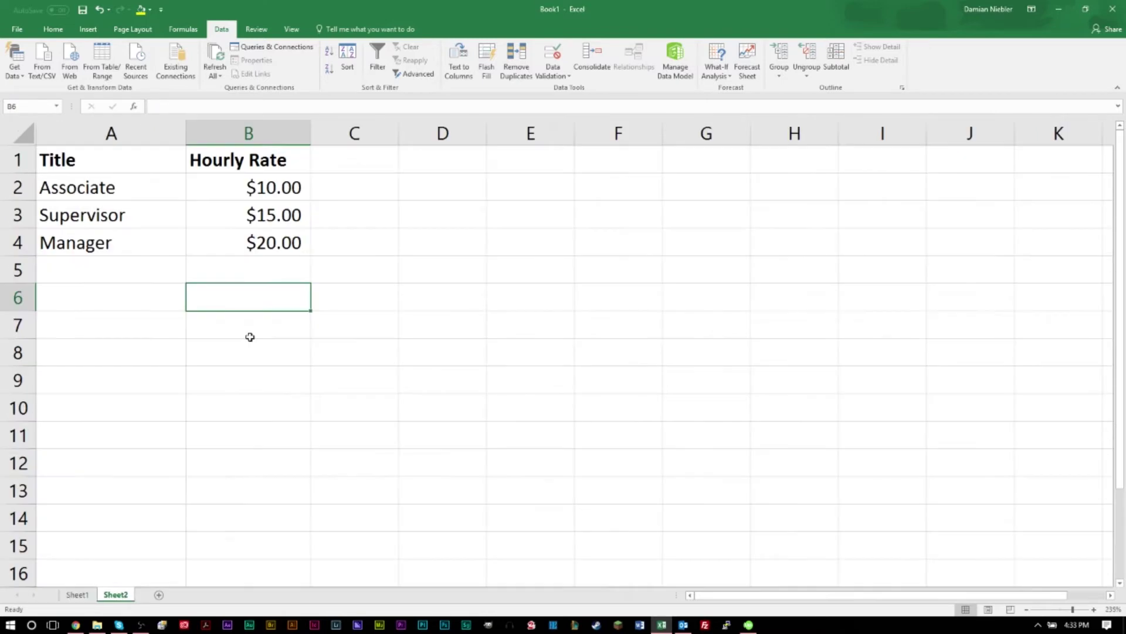
drag(267, 188, 276, 242)
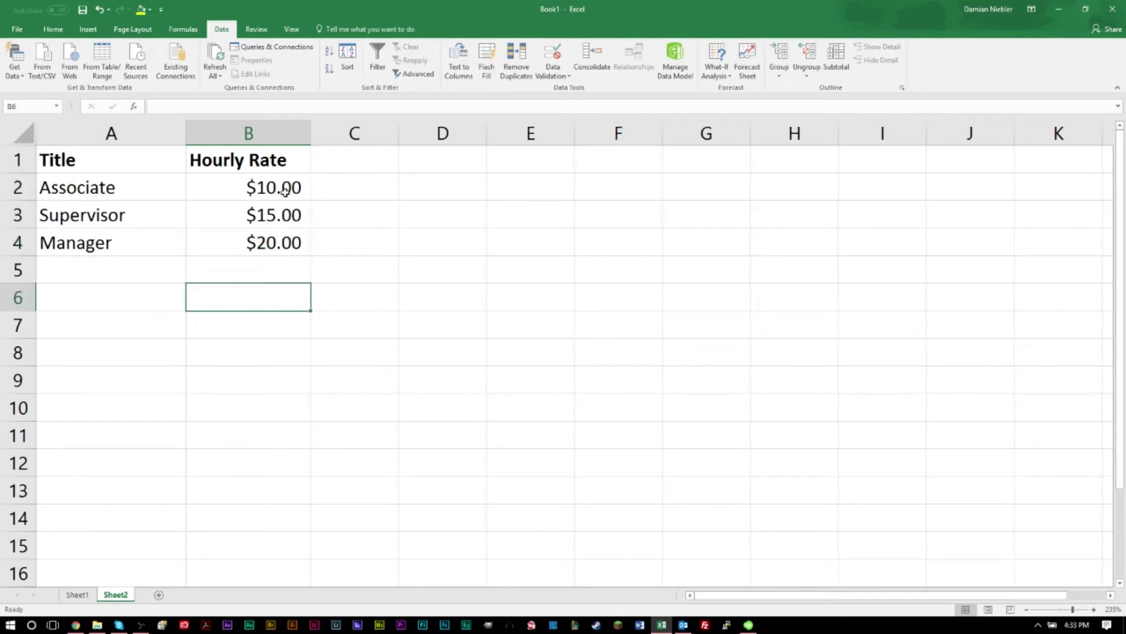
click(284, 189)
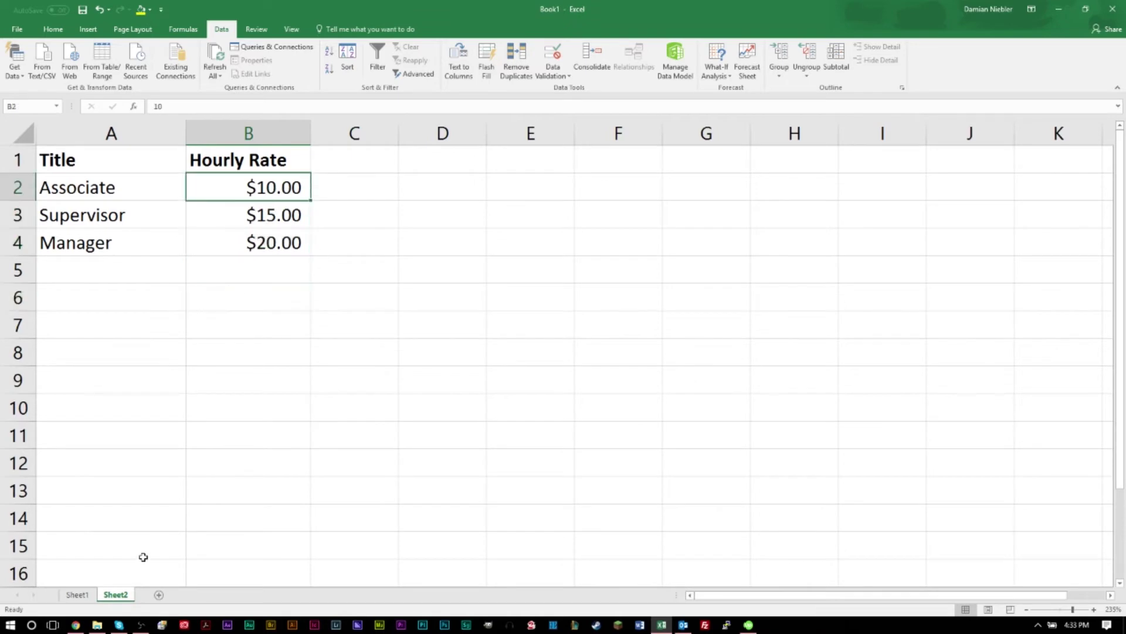
click(77, 594)
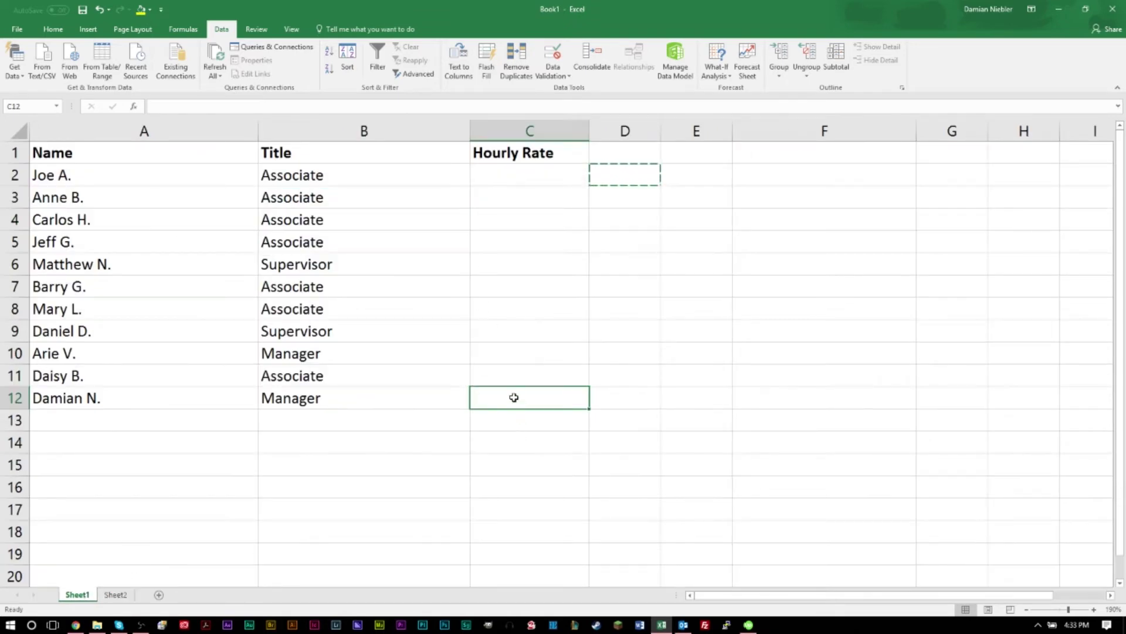
Set C12's validation to List, selecting Sheet2's rates in B2:B4 as the source.
click(553, 71)
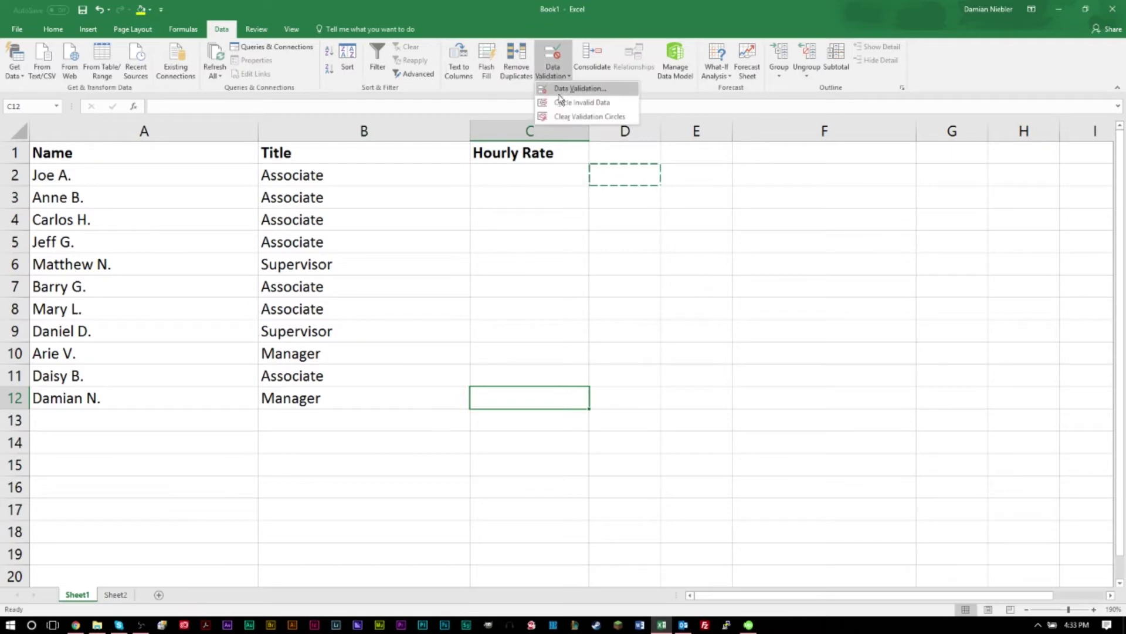
click(576, 89)
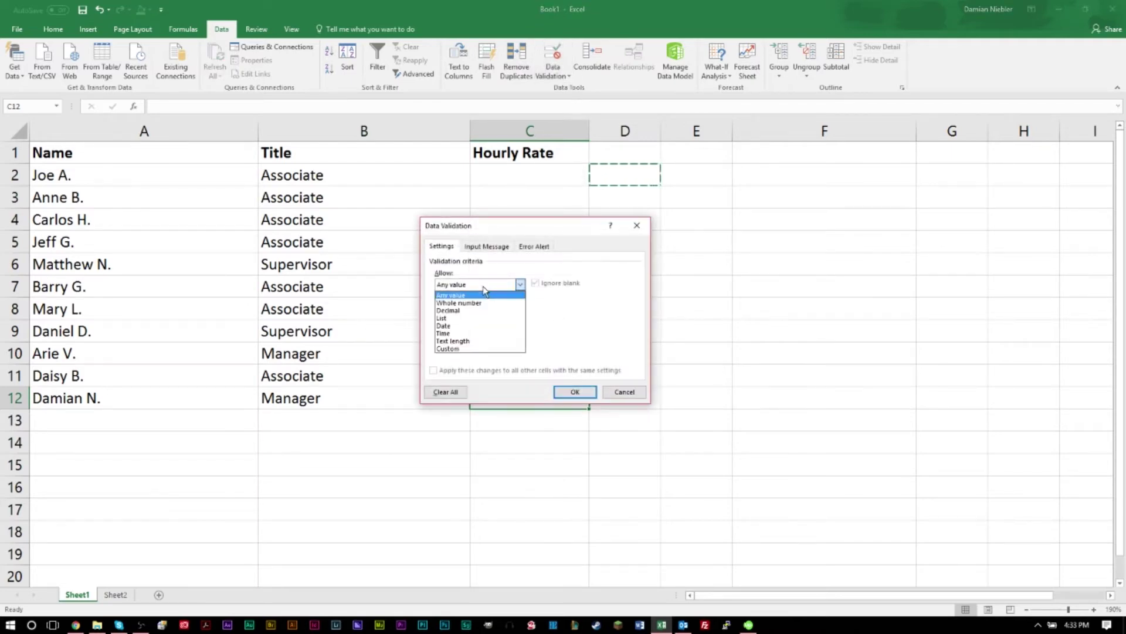
click(469, 320)
click(588, 332)
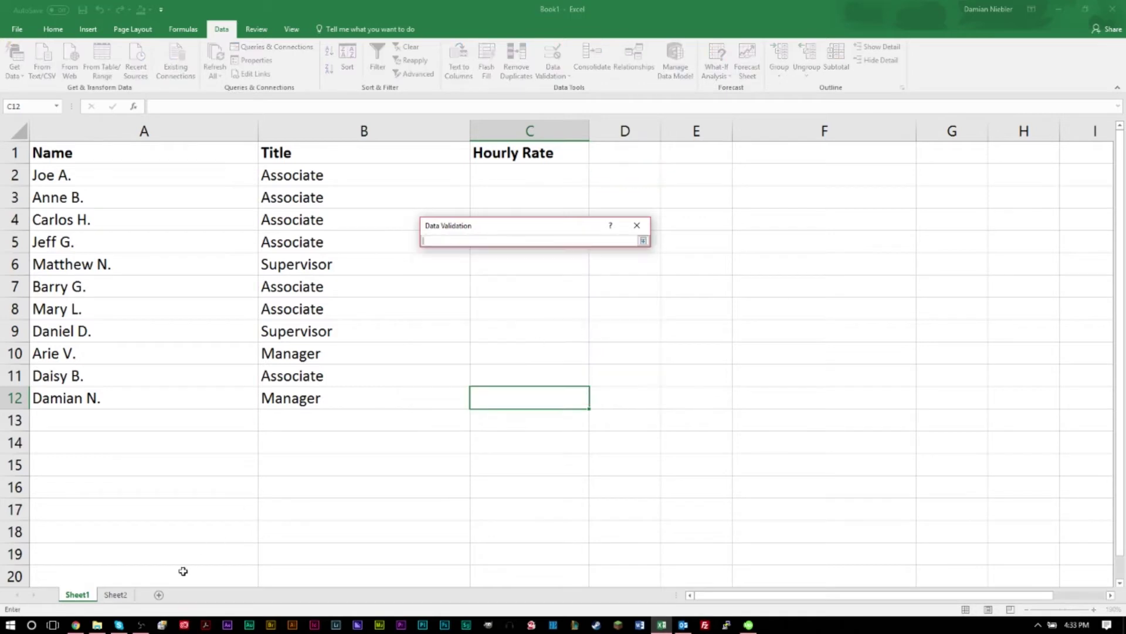
click(115, 594)
drag(280, 186, 288, 231)
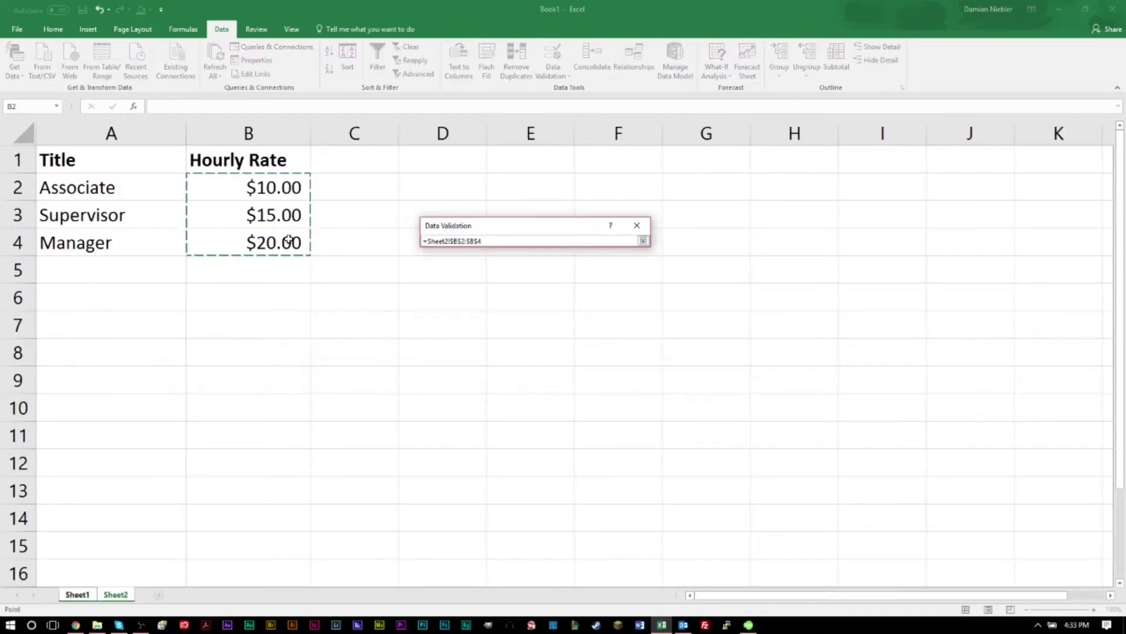
click(644, 241)
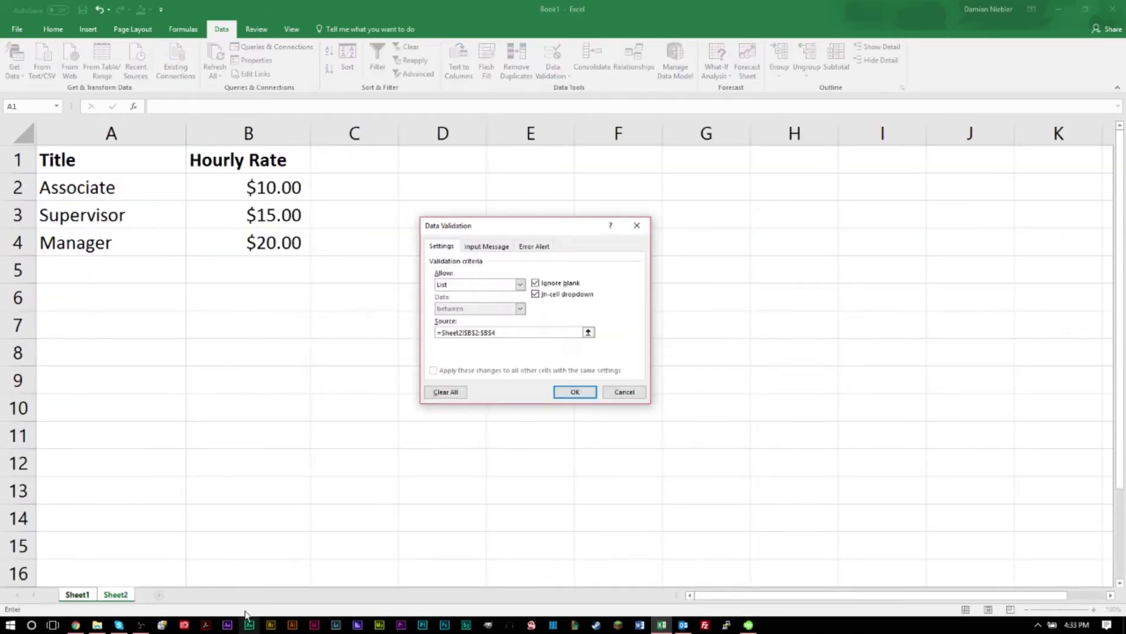
click(578, 392)
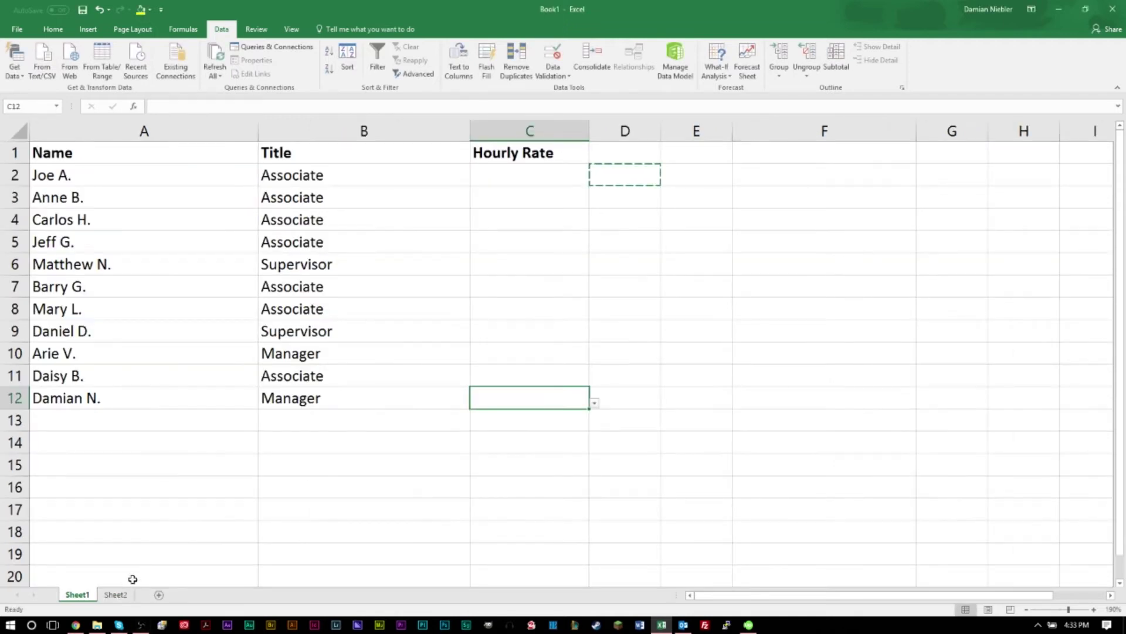
Choose $20.00 in C12 and paste it, drop-down included, into C2:C11.
click(594, 403)
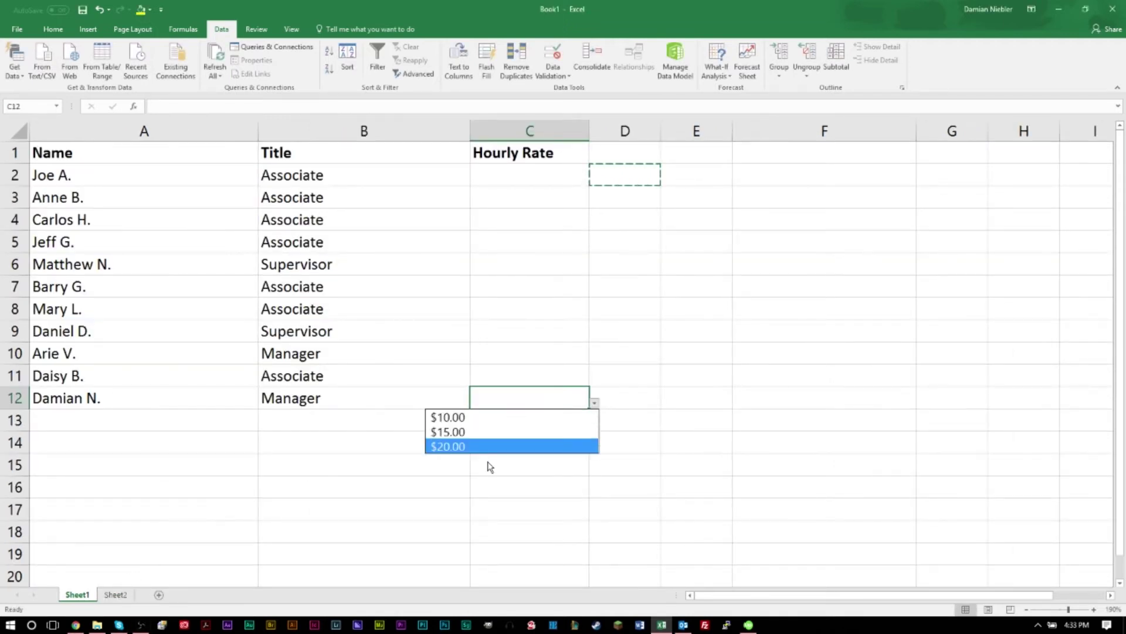
click(469, 447)
click(540, 435)
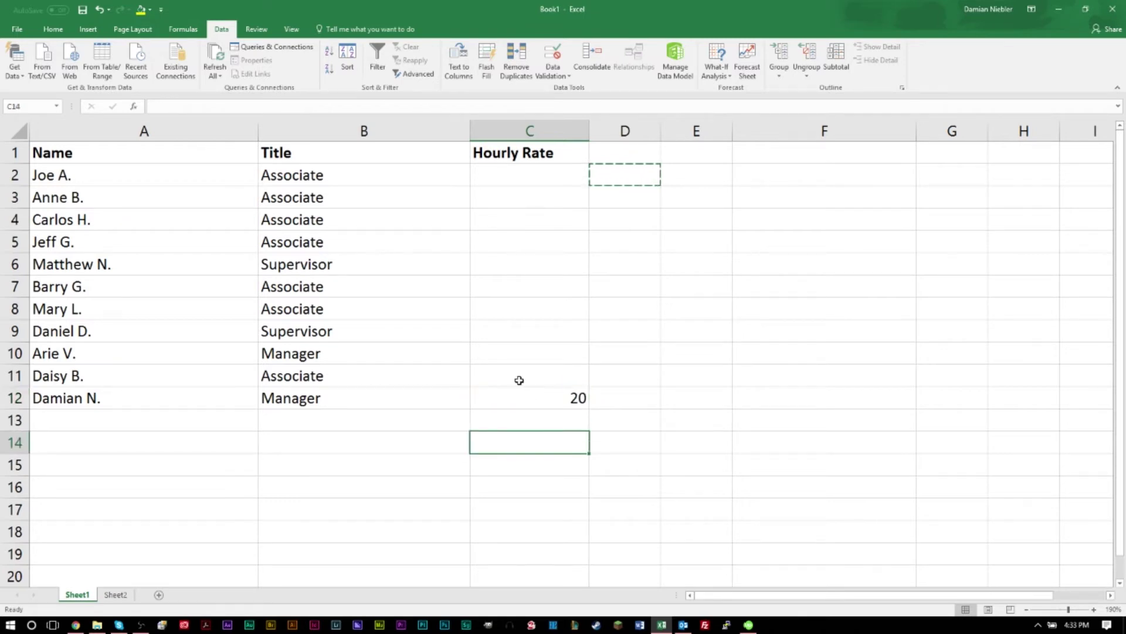
click(518, 399)
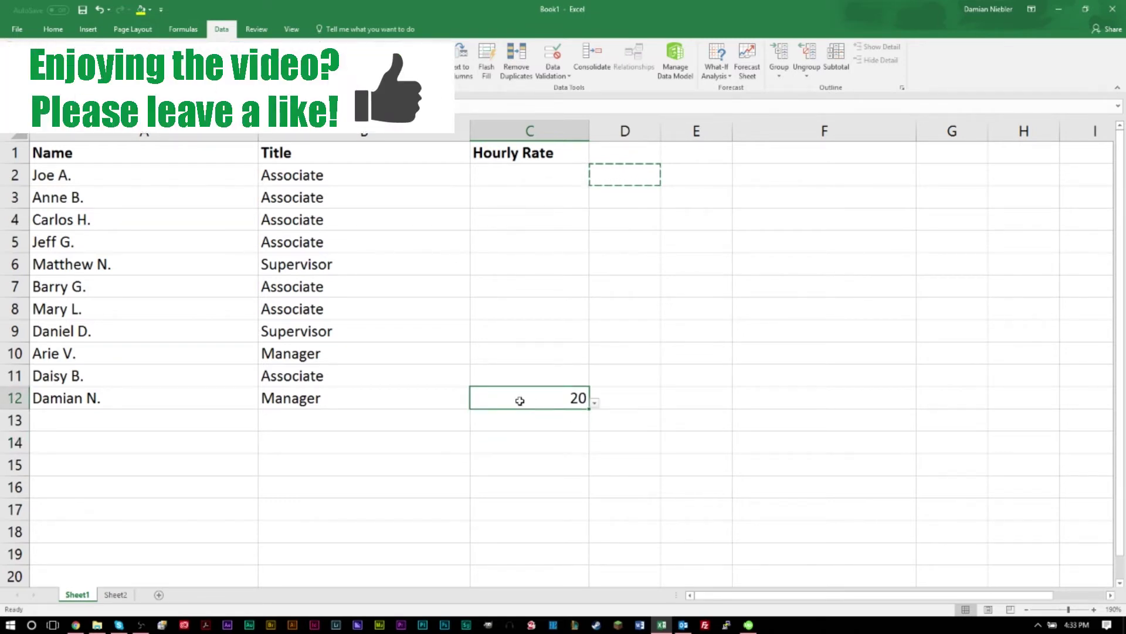
key(ctrl+c)
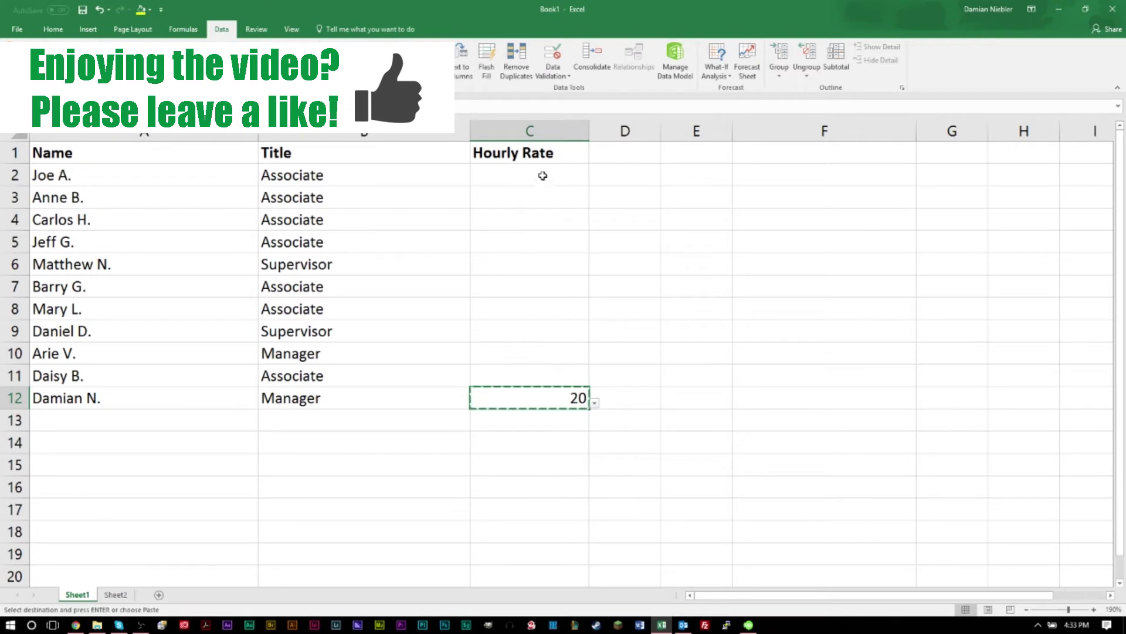
drag(543, 176, 565, 367)
key(ctrl+v)
click(824, 309)
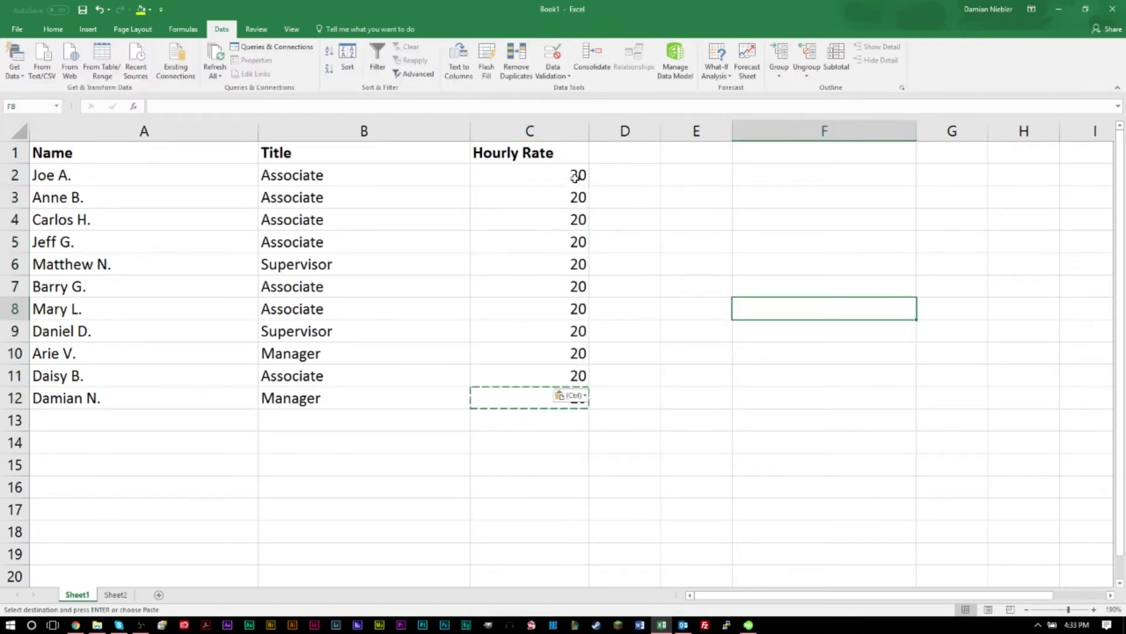
Pick $10.00 for C2 and $15.00 for C3 from their rate drop-downs.
click(557, 175)
click(594, 180)
click(589, 194)
click(584, 197)
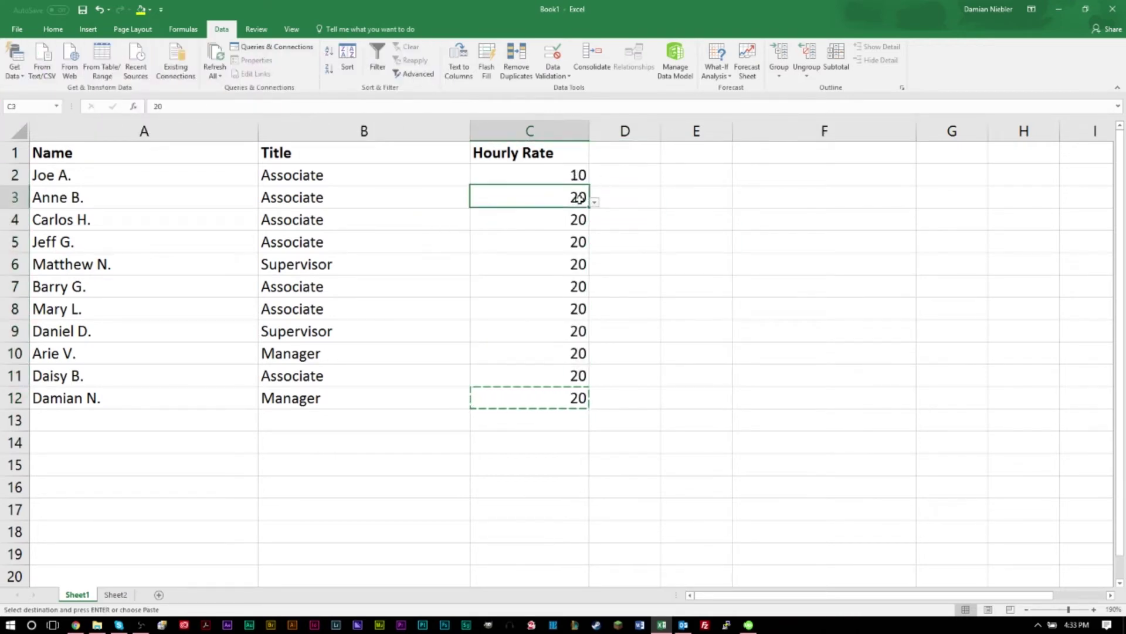
click(595, 201)
click(552, 230)
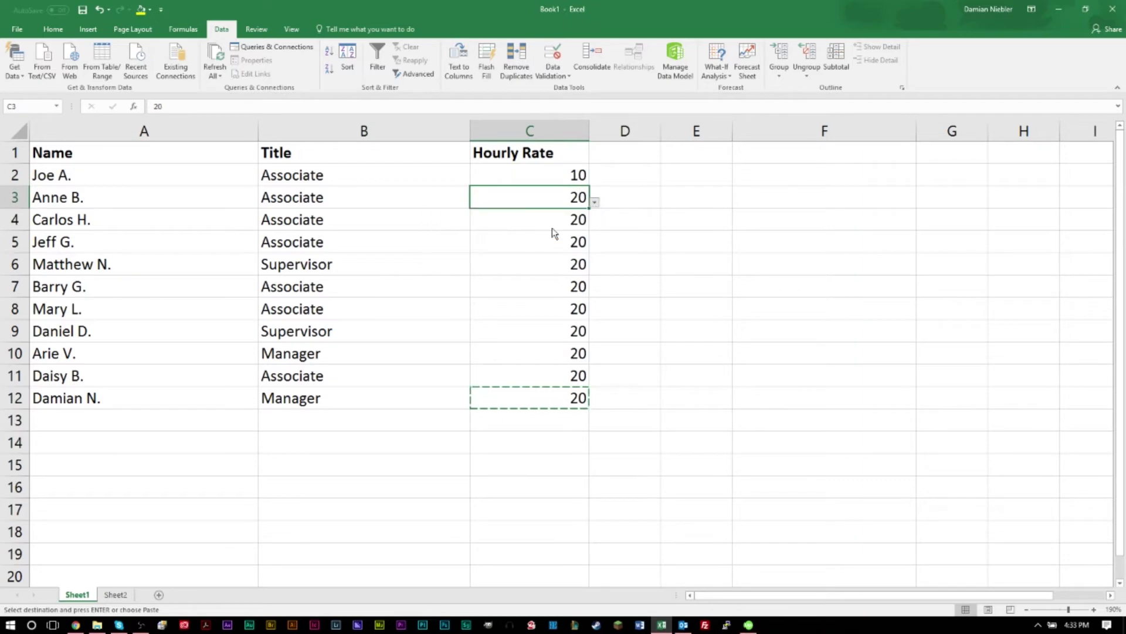
Set C4 to $10.00 and correct C3 to $10.00 from their drop-downs.
click(583, 221)
click(600, 228)
click(582, 221)
click(595, 226)
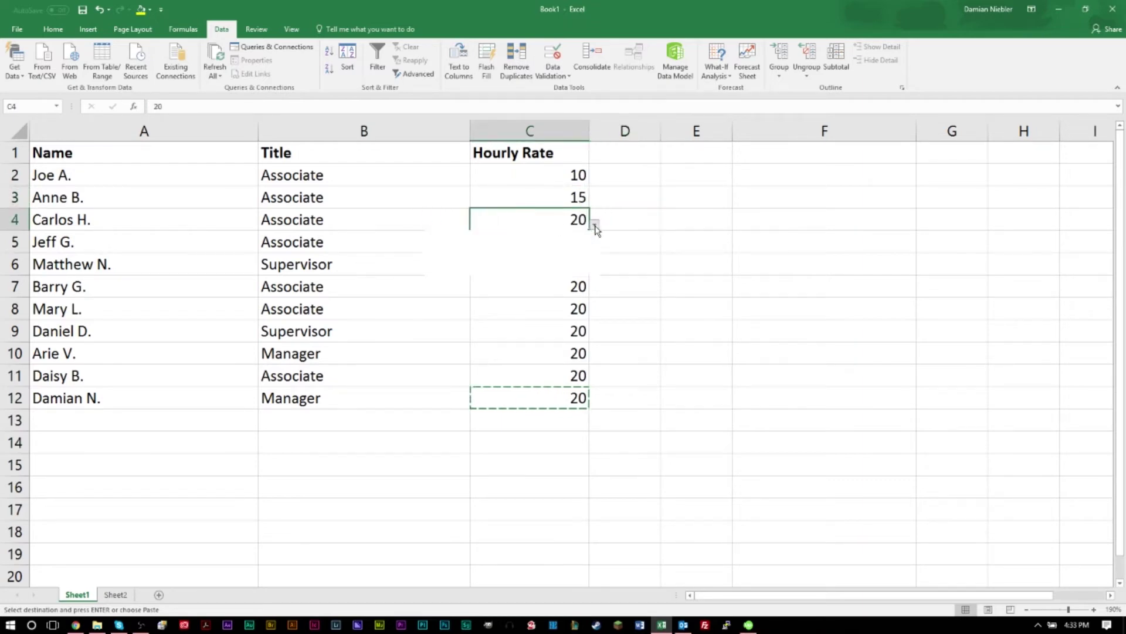
click(570, 236)
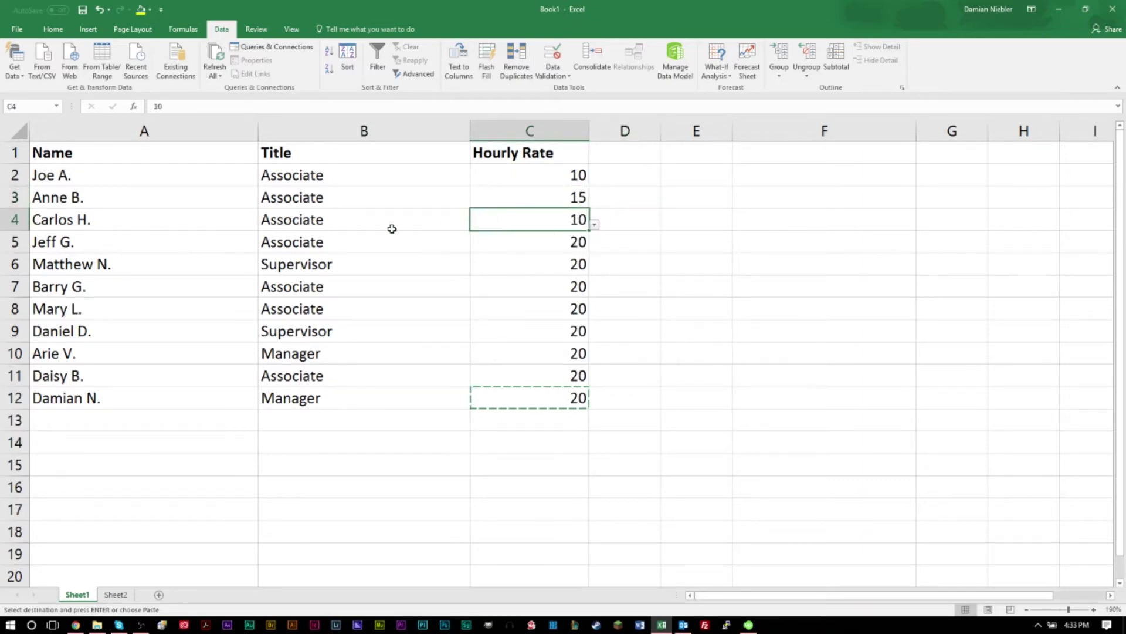
click(578, 197)
click(595, 202)
click(573, 217)
click(641, 258)
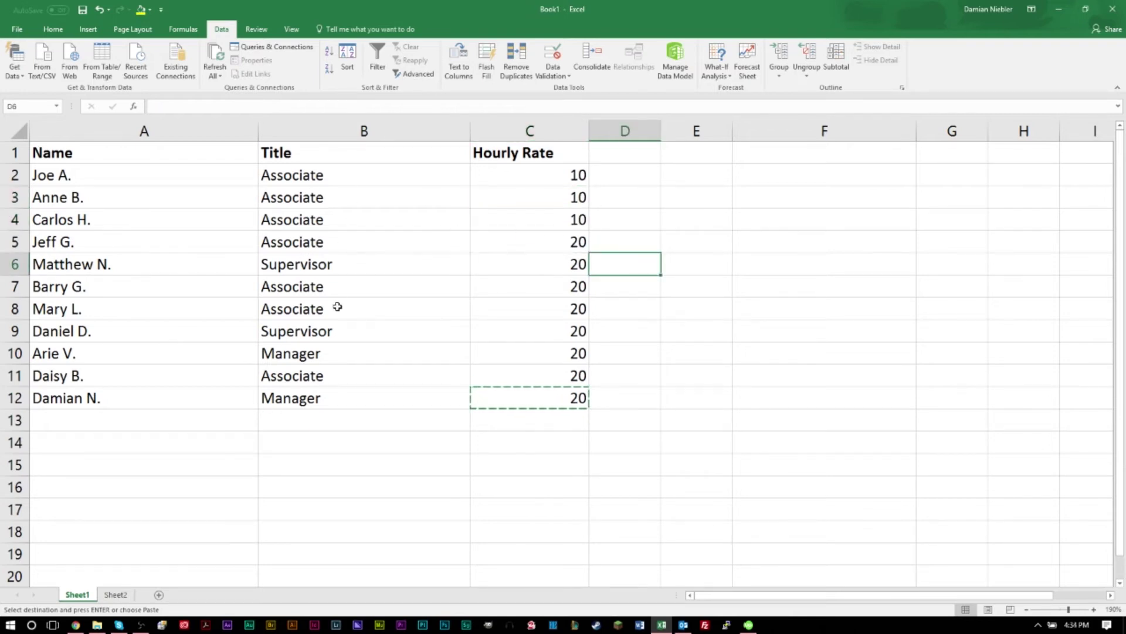
click(350, 397)
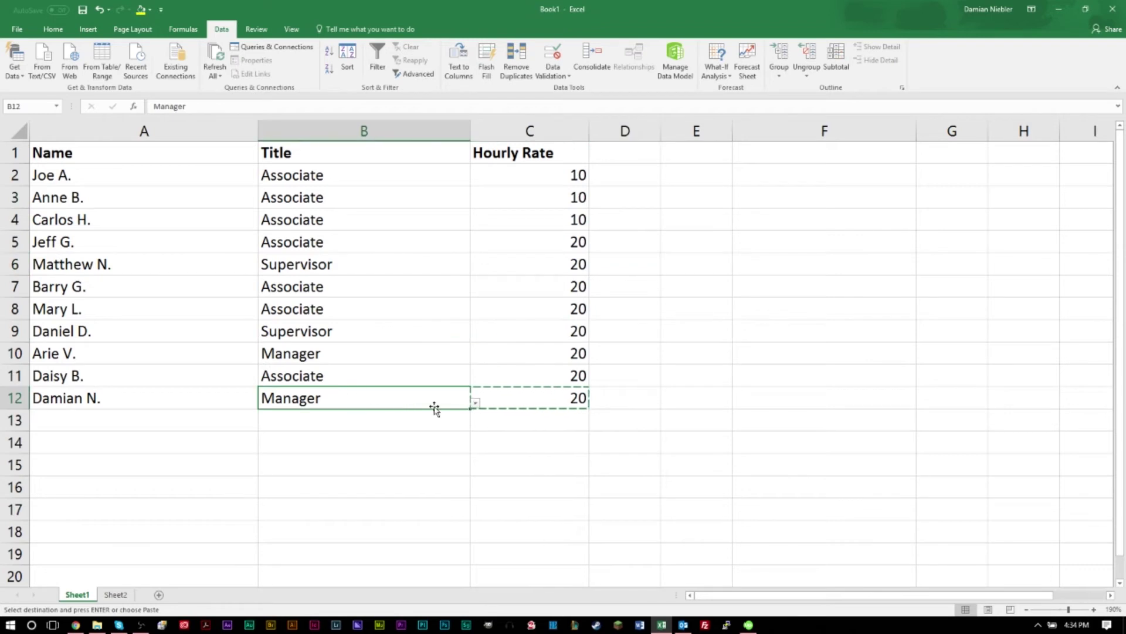
Copy B12's Manager title and drop-down into B2:B11.
key(ctrl+c)
drag(352, 378, 361, 181)
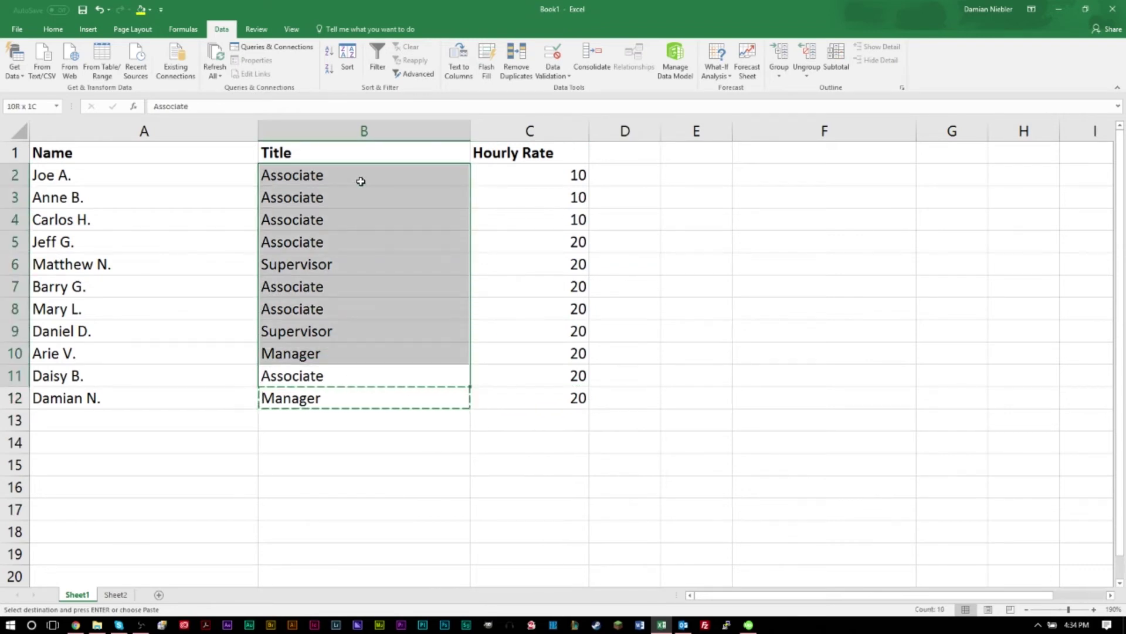
key(ctrl+v)
click(403, 442)
Change B2's title to Associate using its drop-down list.
click(461, 176)
click(475, 182)
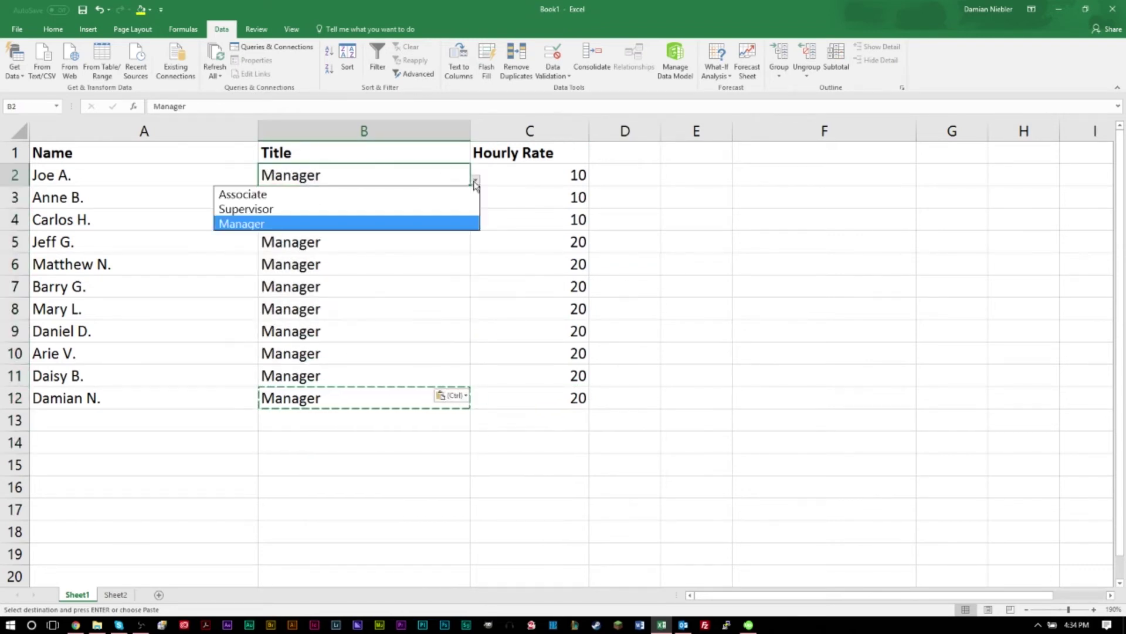
click(377, 196)
click(460, 204)
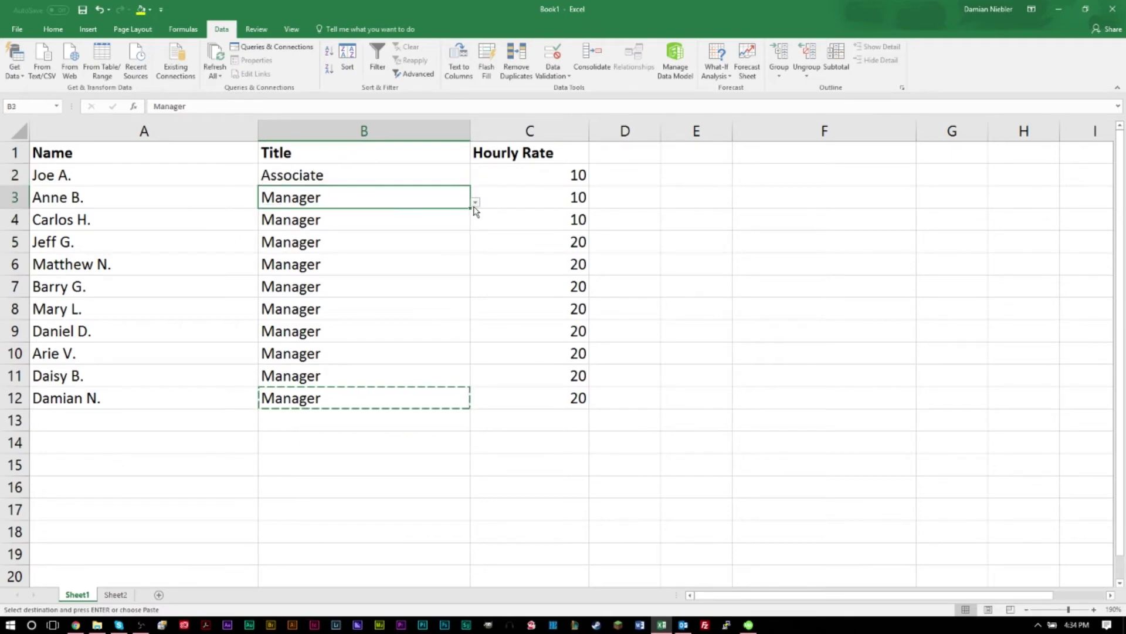
click(399, 460)
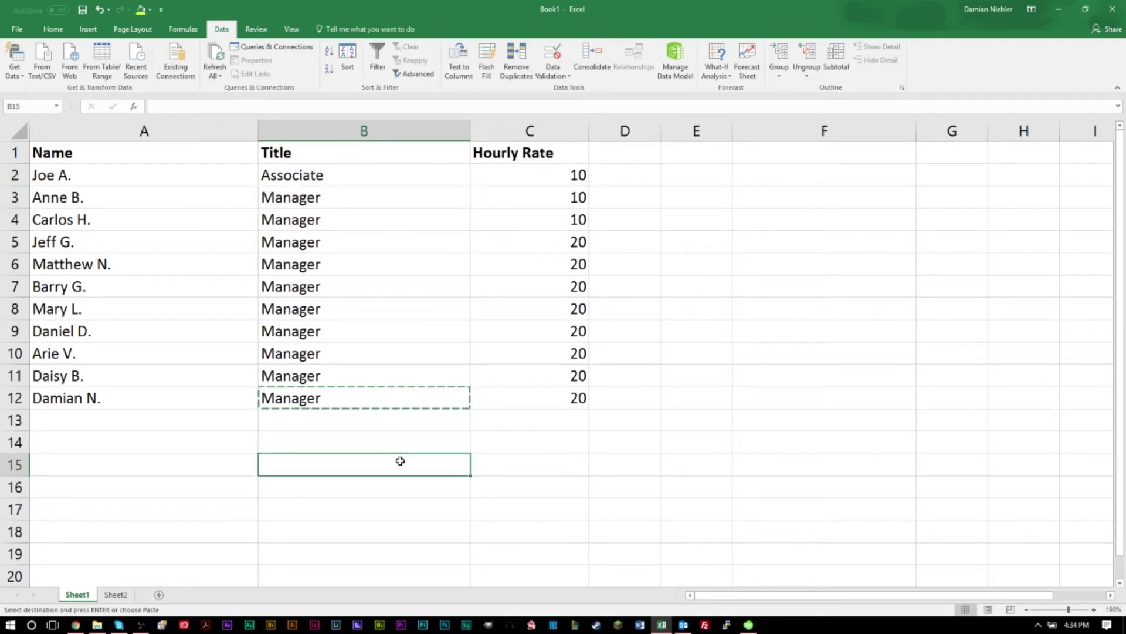
click(115, 595)
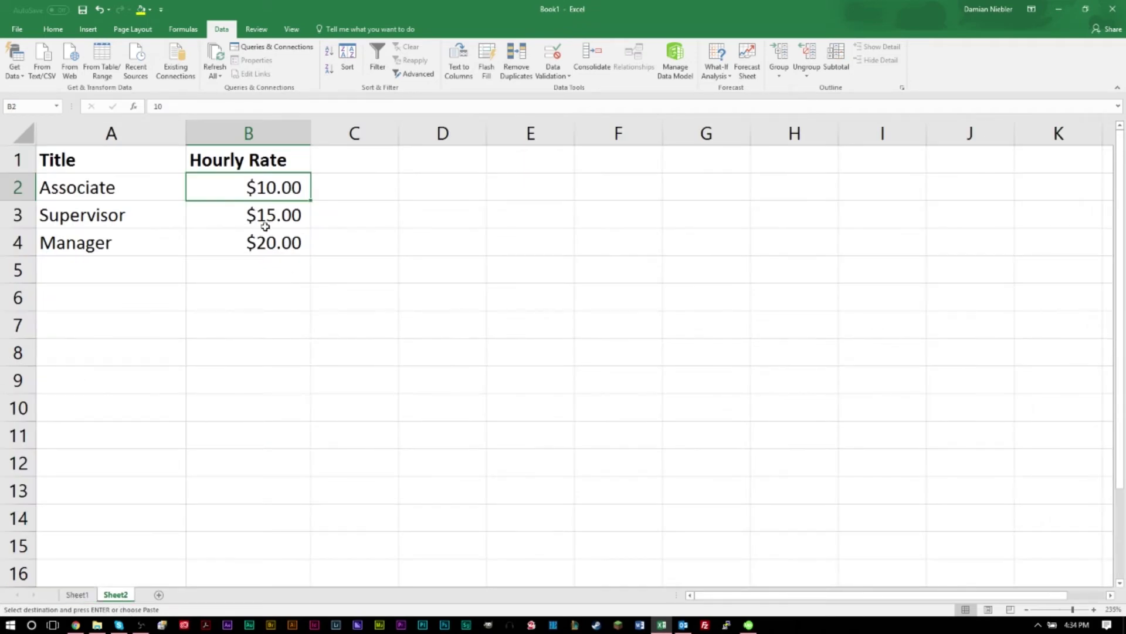
On Sheet2, change rates in B2:B4 from 10, 15, 20 to 12, 16 and 22, then select them.
double_click(272, 185)
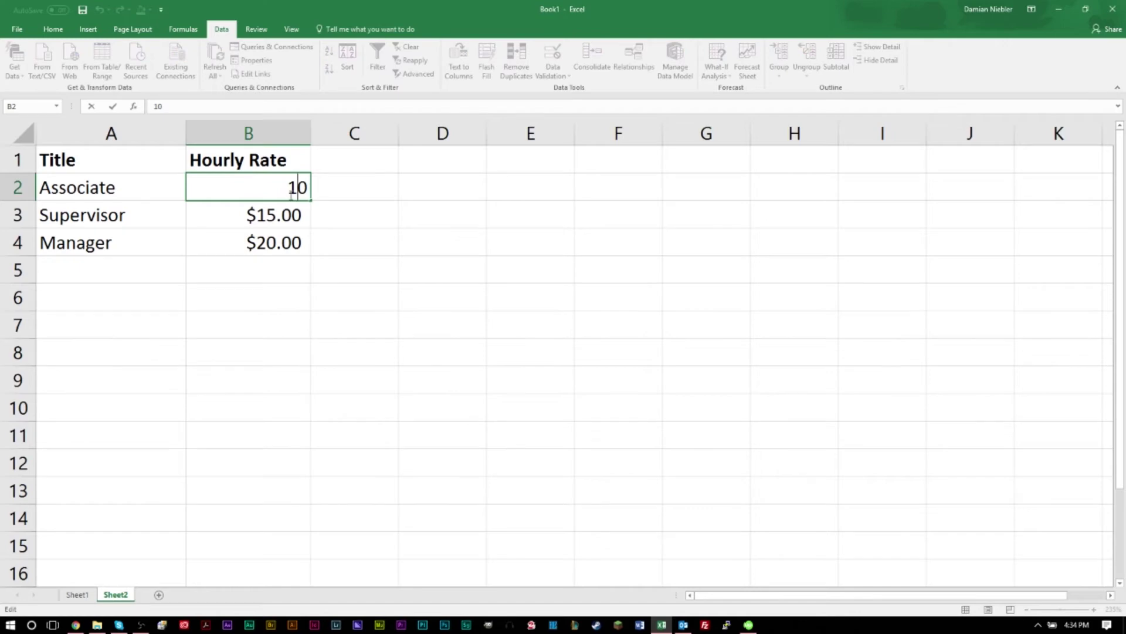
key(Delete)
text(2)
key(Return)
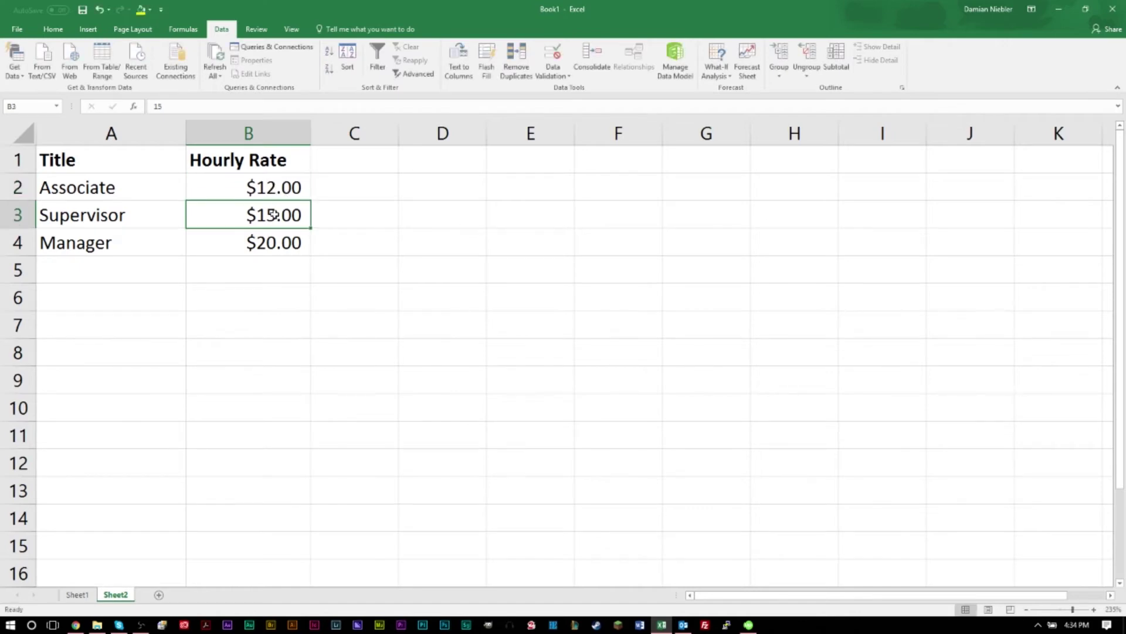
double_click(274, 215)
key(BackSpace)
text(6)
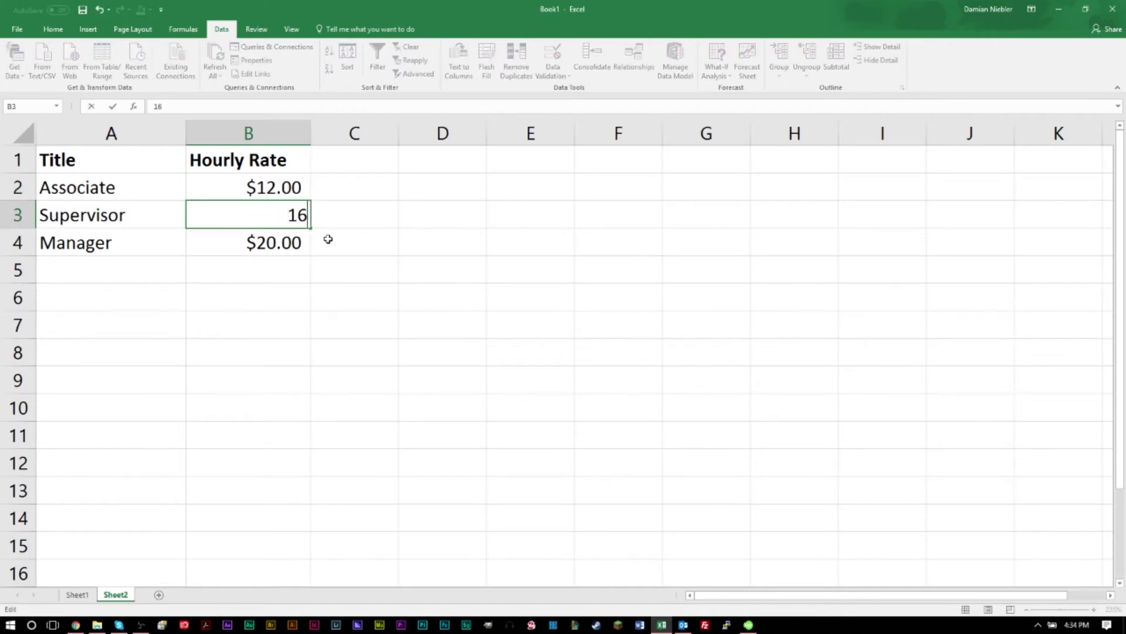
key(Return)
double_click(284, 244)
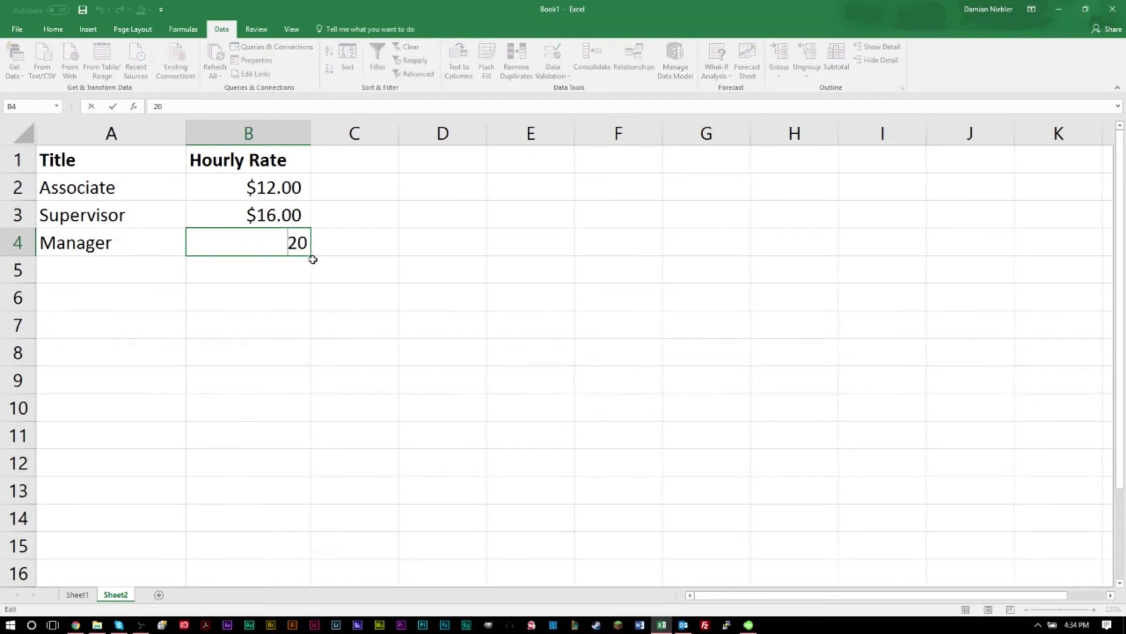
key(BackSpace)
text(2)
key(Return)
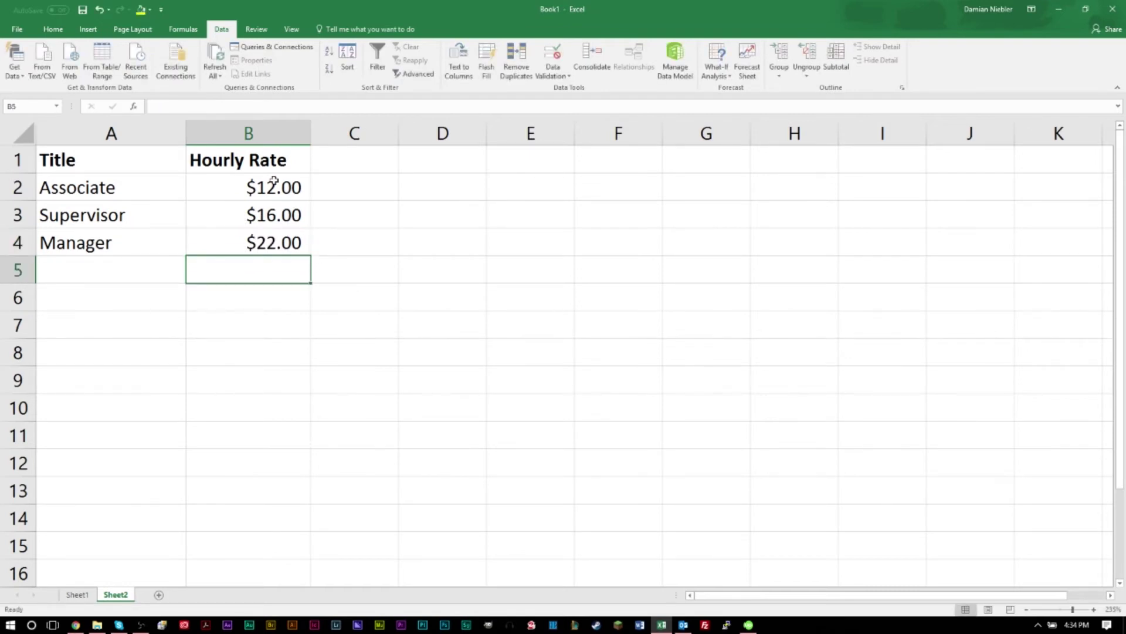
drag(262, 187, 262, 241)
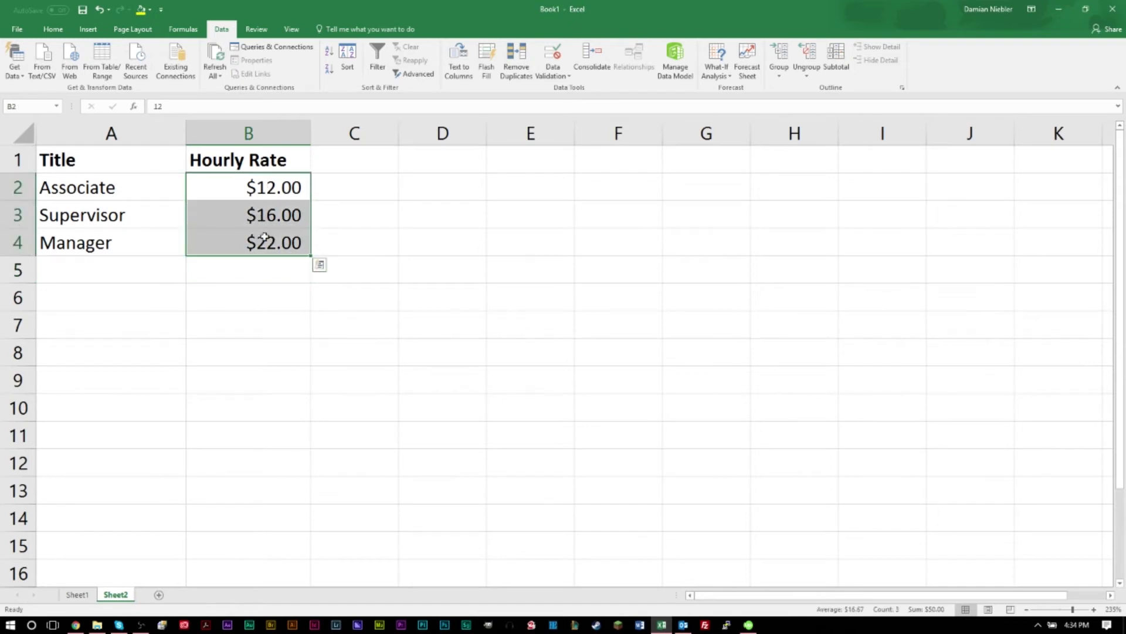
On Sheet1, set cell C12's Hourly Rate to $22.00 from its drop-down.
click(267, 296)
click(76, 595)
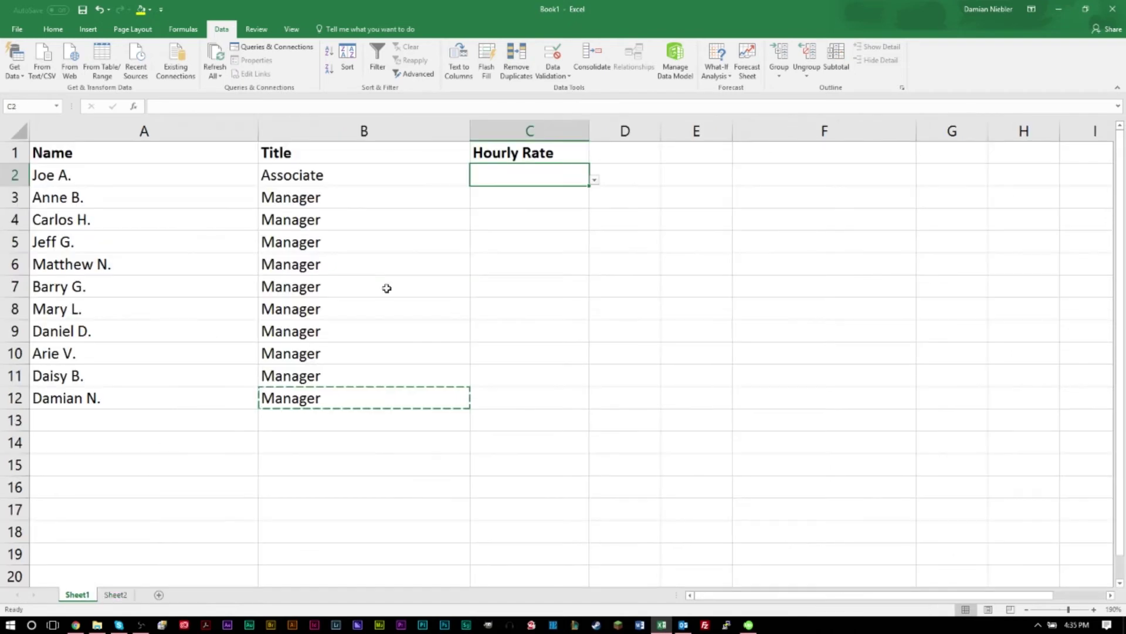
click(528, 399)
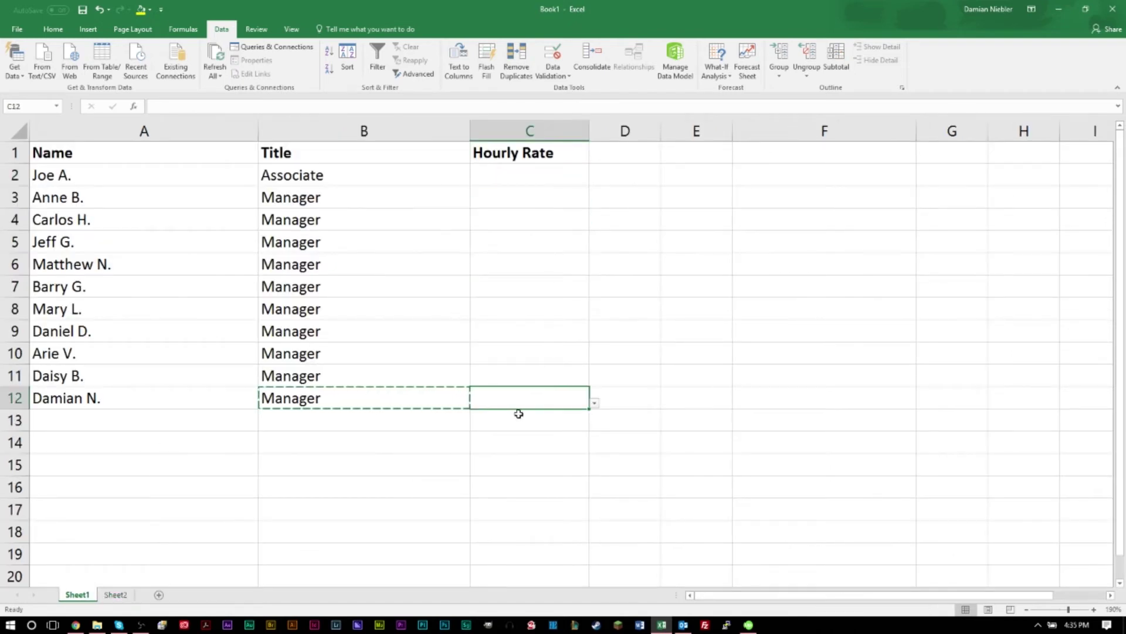
click(595, 402)
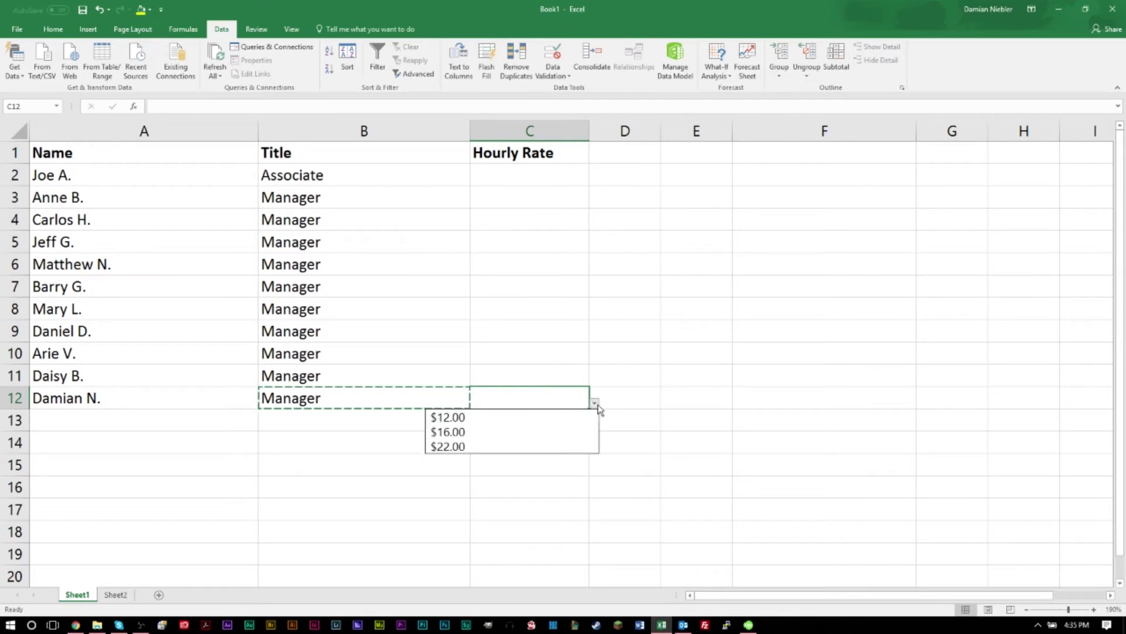
click(466, 448)
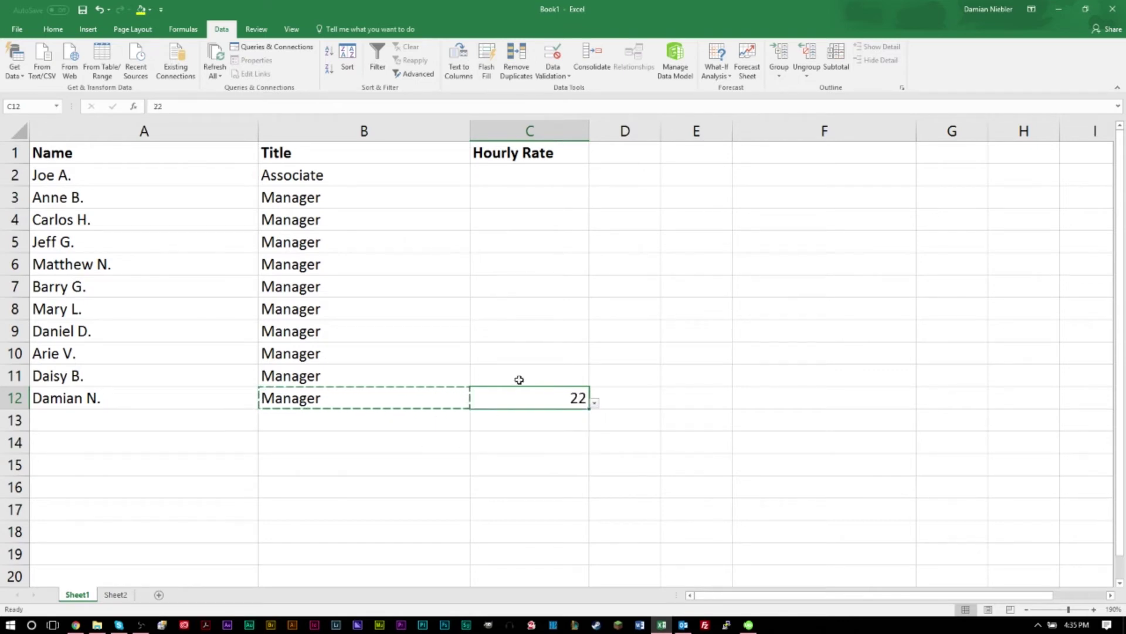
Set cell C11's Hourly Rate to $22.00 from its drop-down.
click(519, 377)
click(598, 382)
click(575, 380)
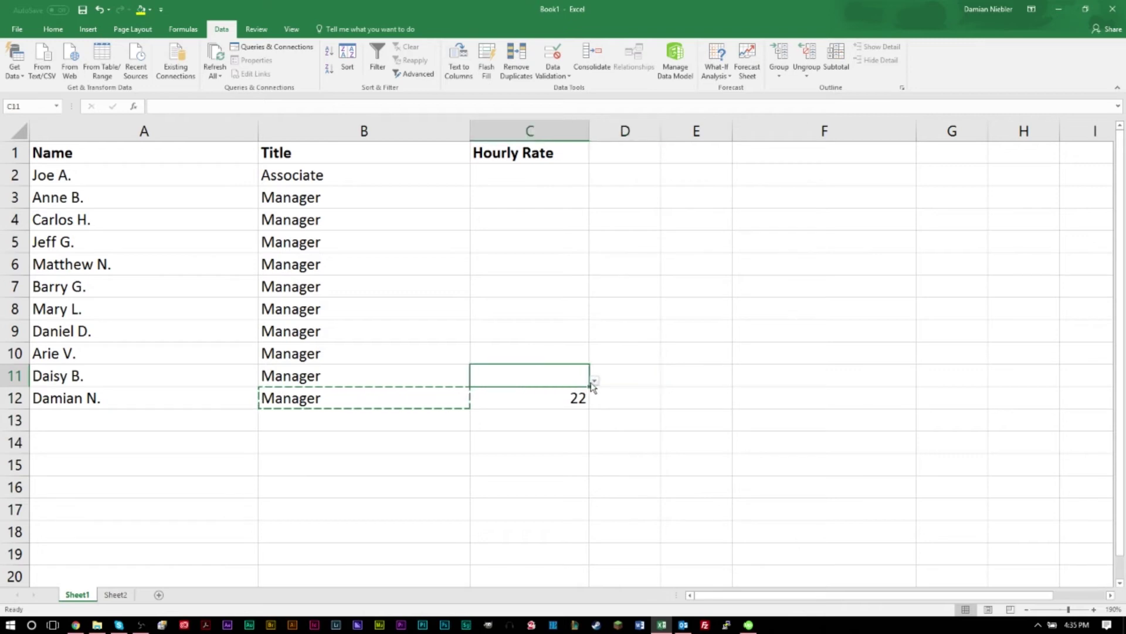
click(595, 381)
click(487, 423)
Check C11's rate list for the updated $12.00/$16.00/$22.00 choices, leaving it unchanged.
click(441, 221)
click(581, 370)
click(595, 381)
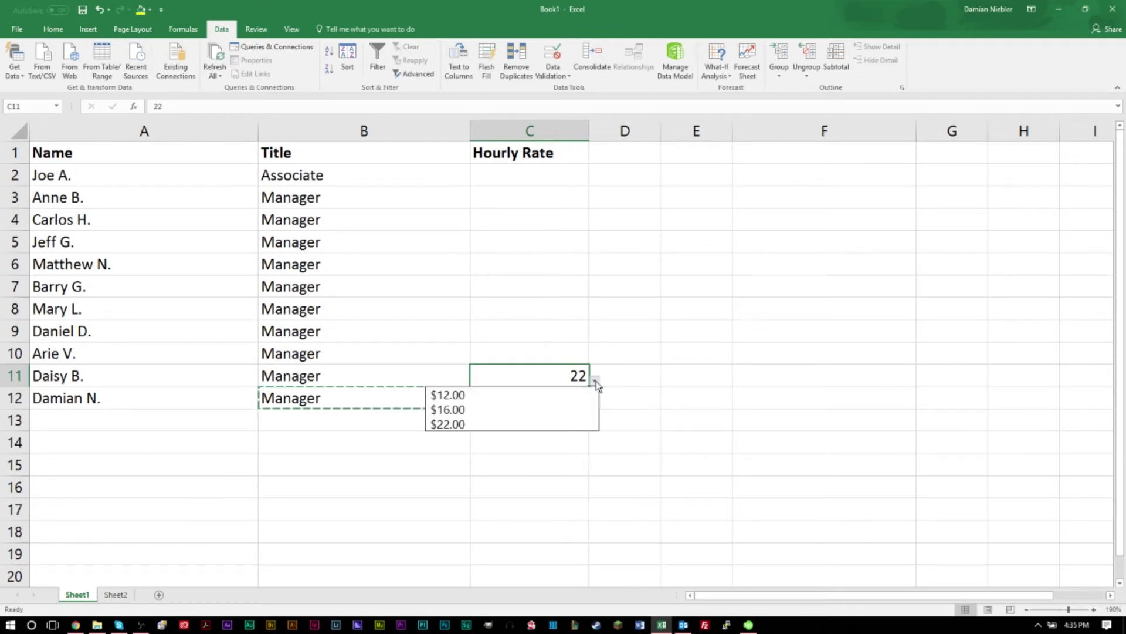
click(663, 280)
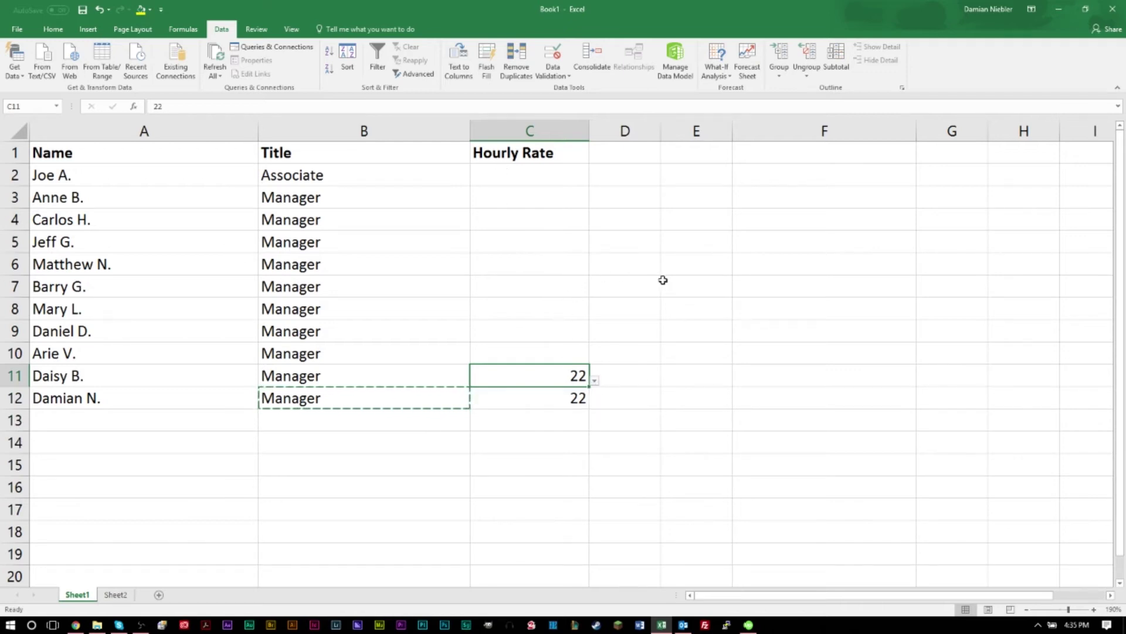
drag(337, 175, 379, 399)
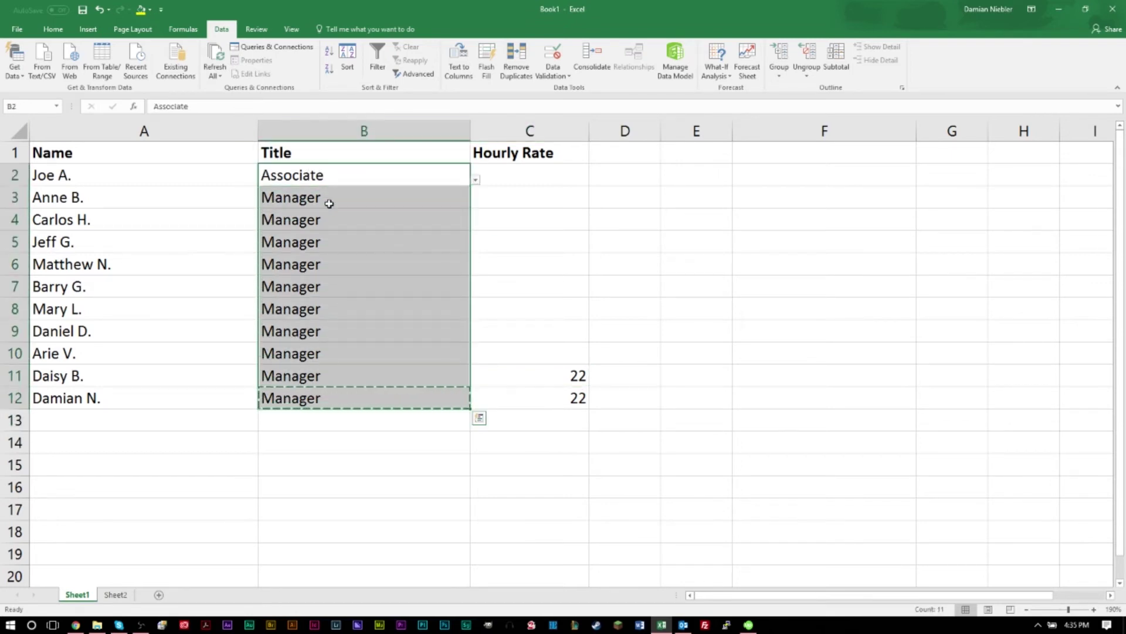
click(392, 198)
drag(337, 179, 332, 409)
click(620, 257)
drag(520, 170, 530, 397)
click(763, 308)
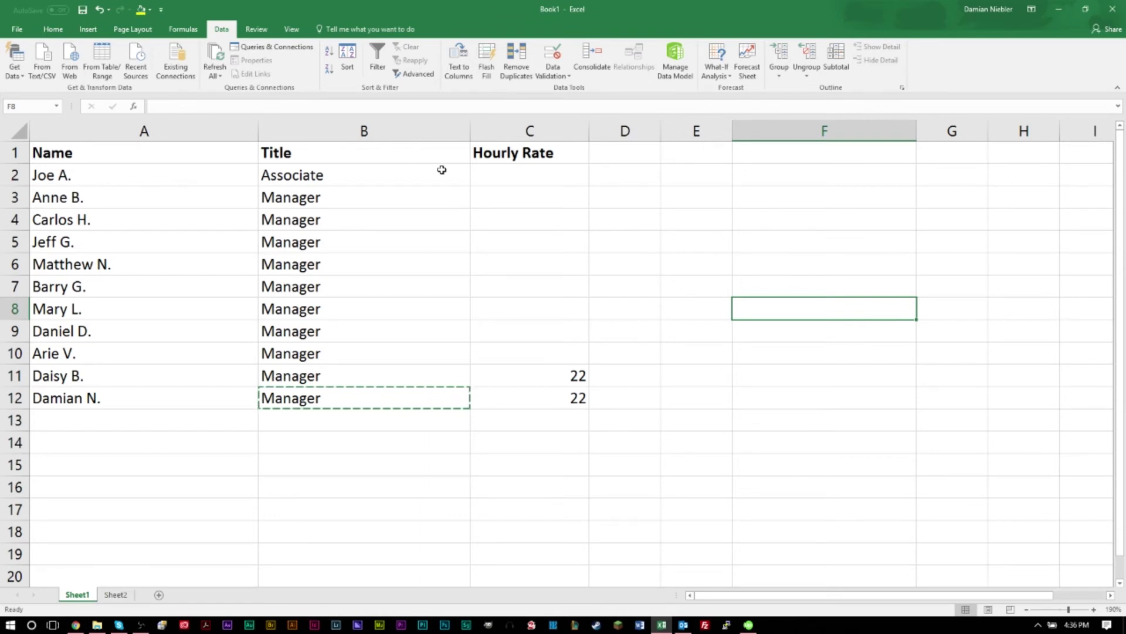
click(421, 175)
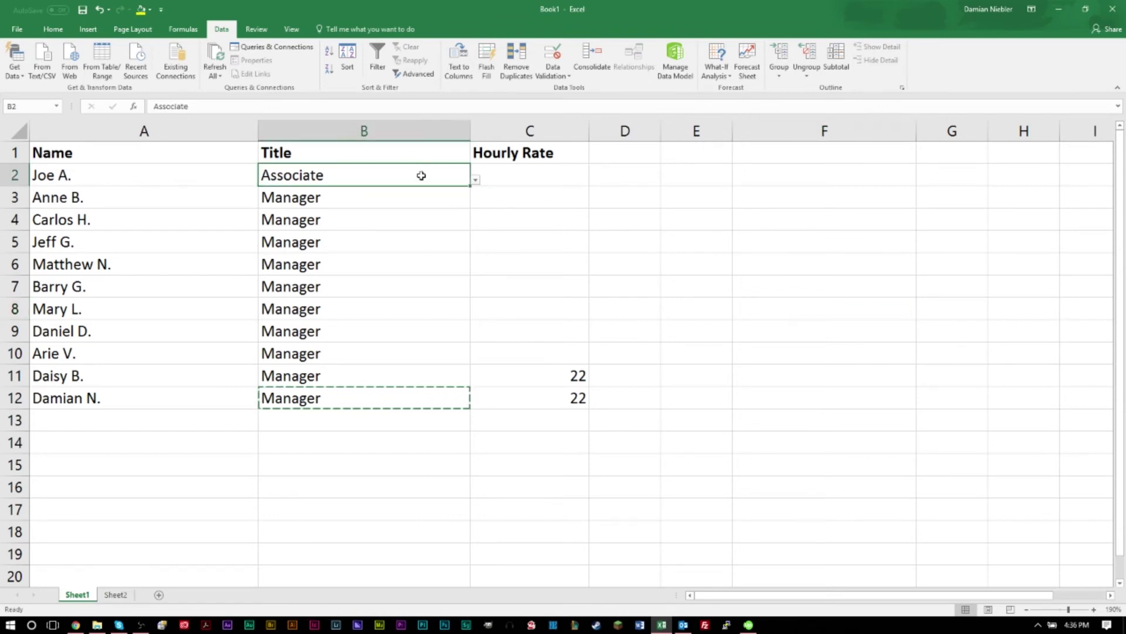
click(697, 235)
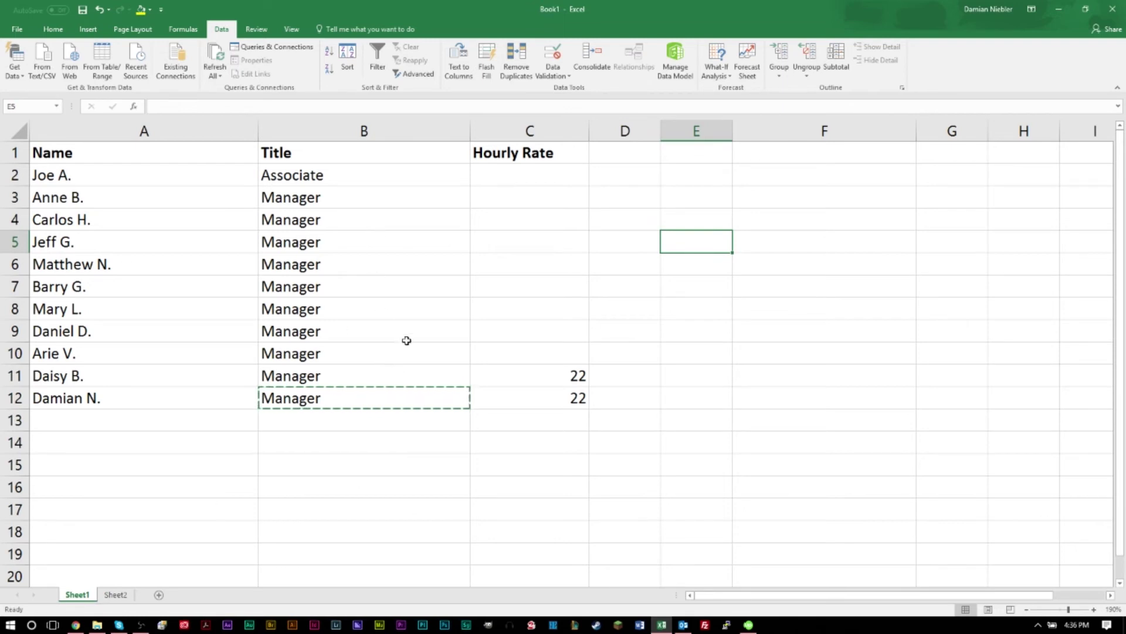
click(407, 258)
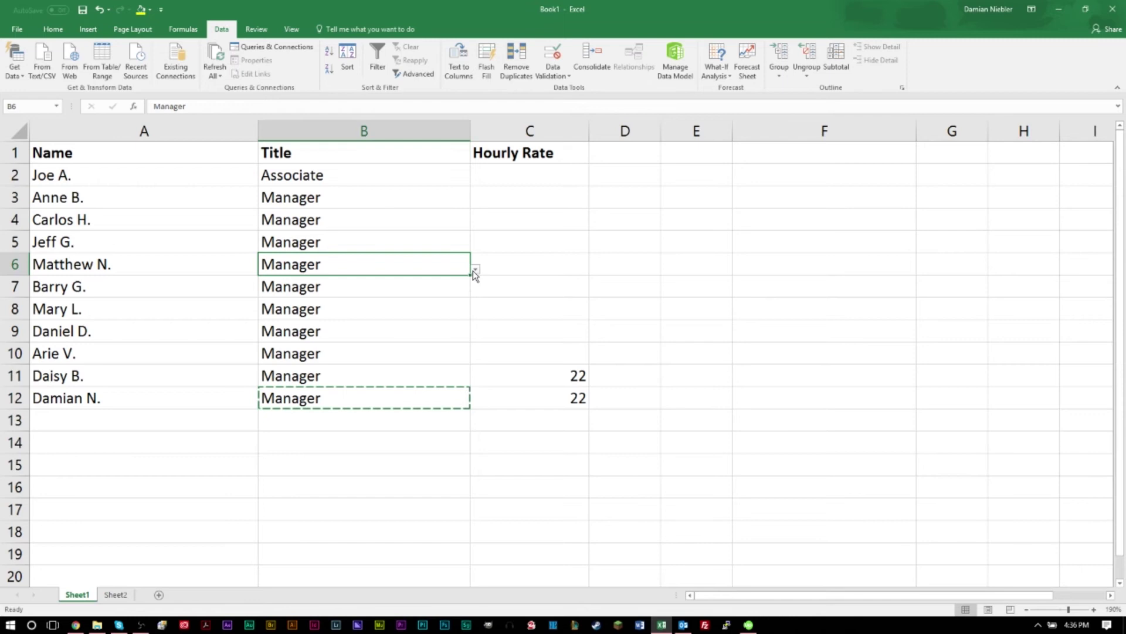
click(713, 293)
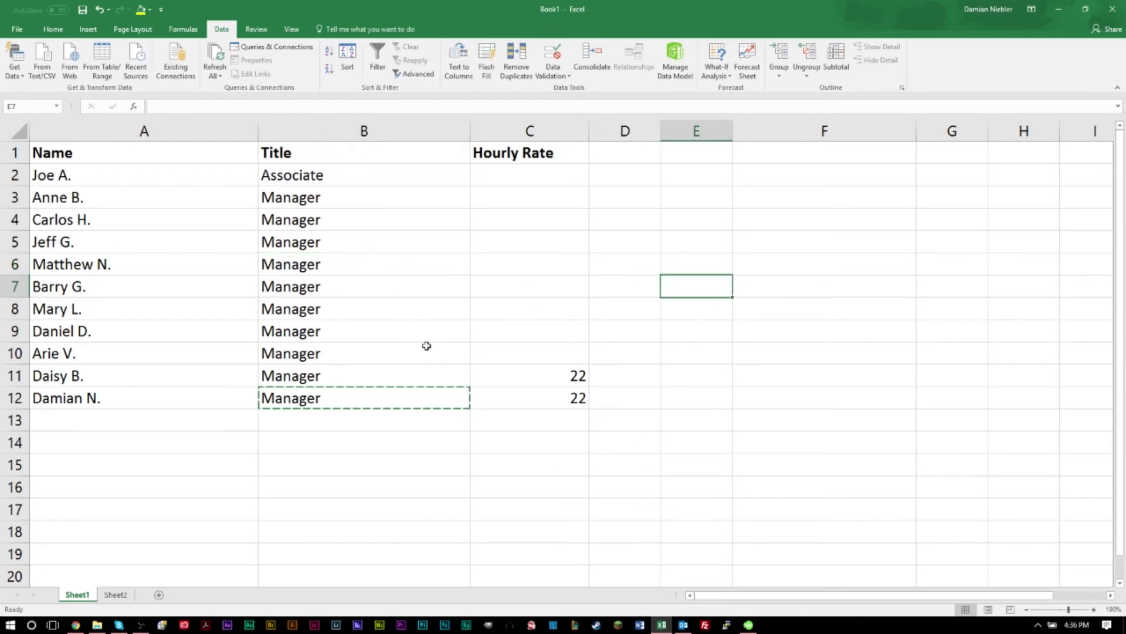
click(377, 264)
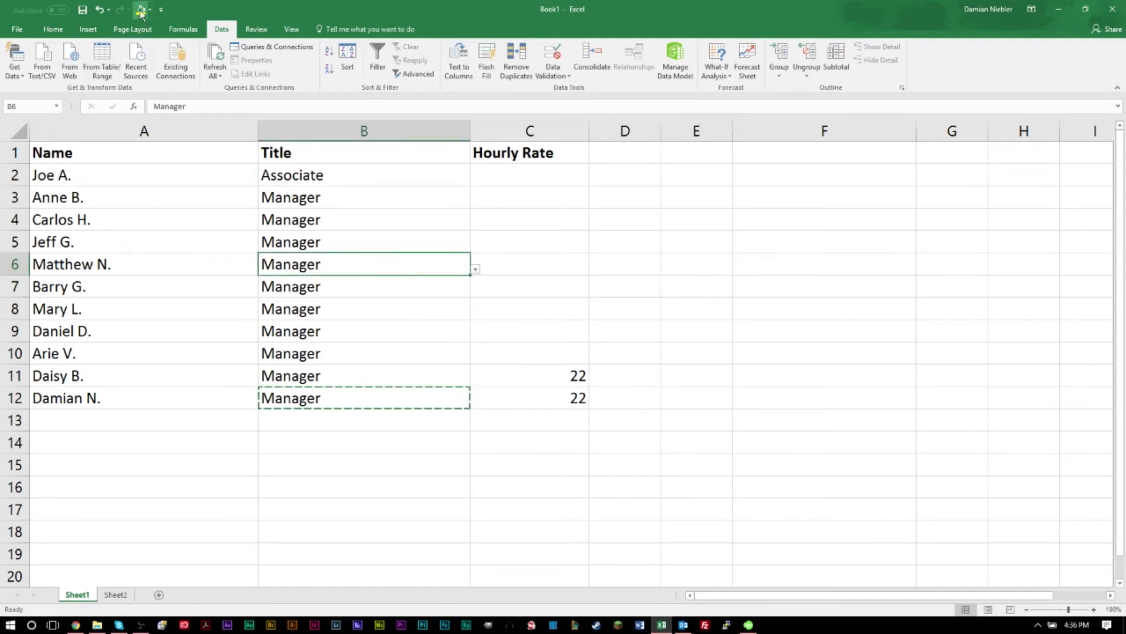
Give the Manager title in B6 red text and a yellow fill, undoing a trial bold.
click(52, 29)
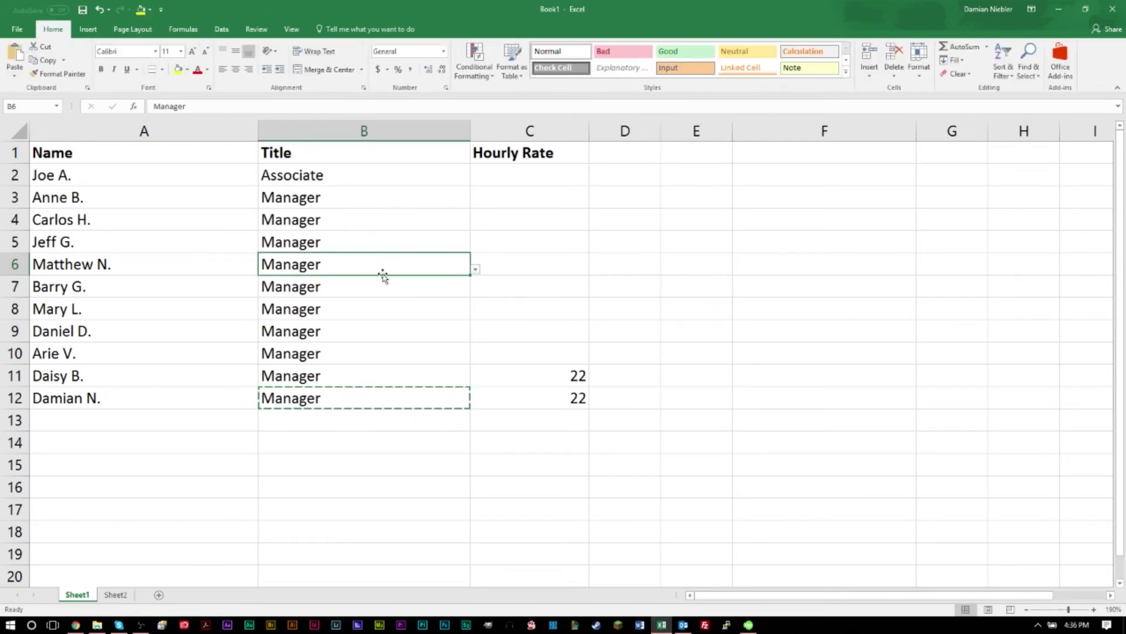
key(ctrl+b)
key(ctrl+z)
click(197, 69)
click(178, 69)
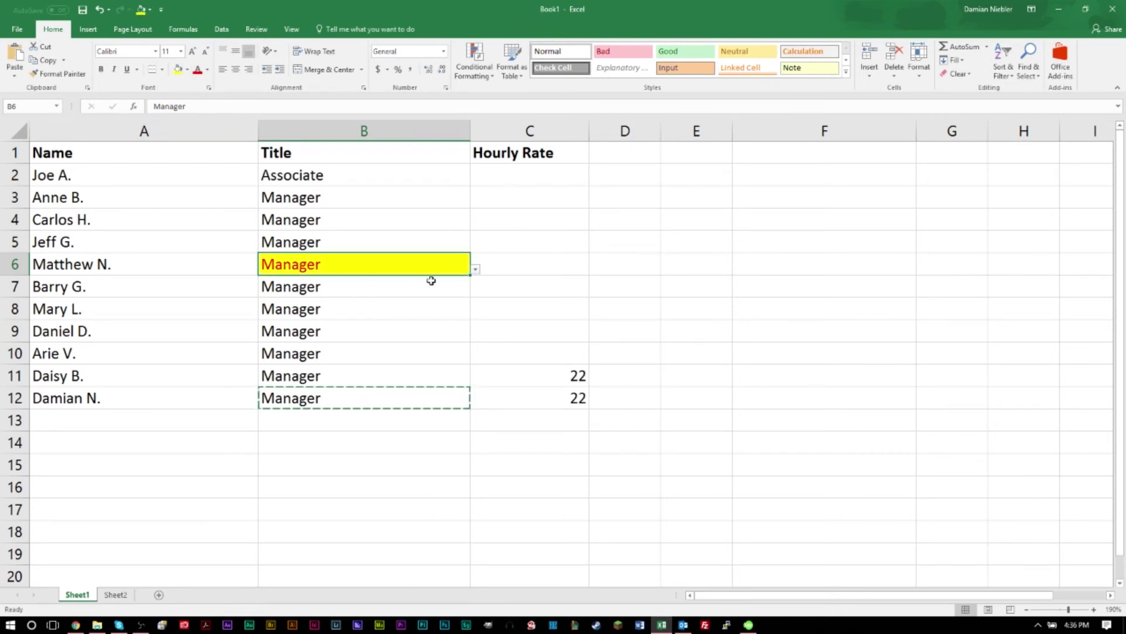
Review the highlighted B6 and its title list without changing the value.
click(738, 294)
click(394, 268)
click(476, 271)
key(Escape)
Enter the header 'Retired' in cell D1.
click(623, 154)
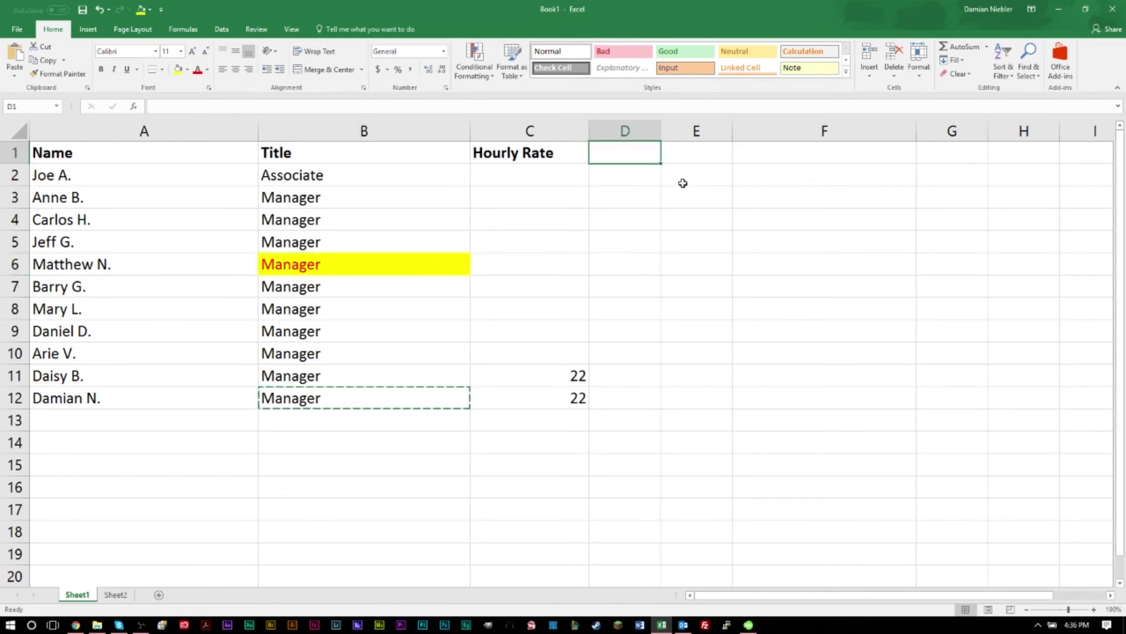
text(Retired)
key(Return)
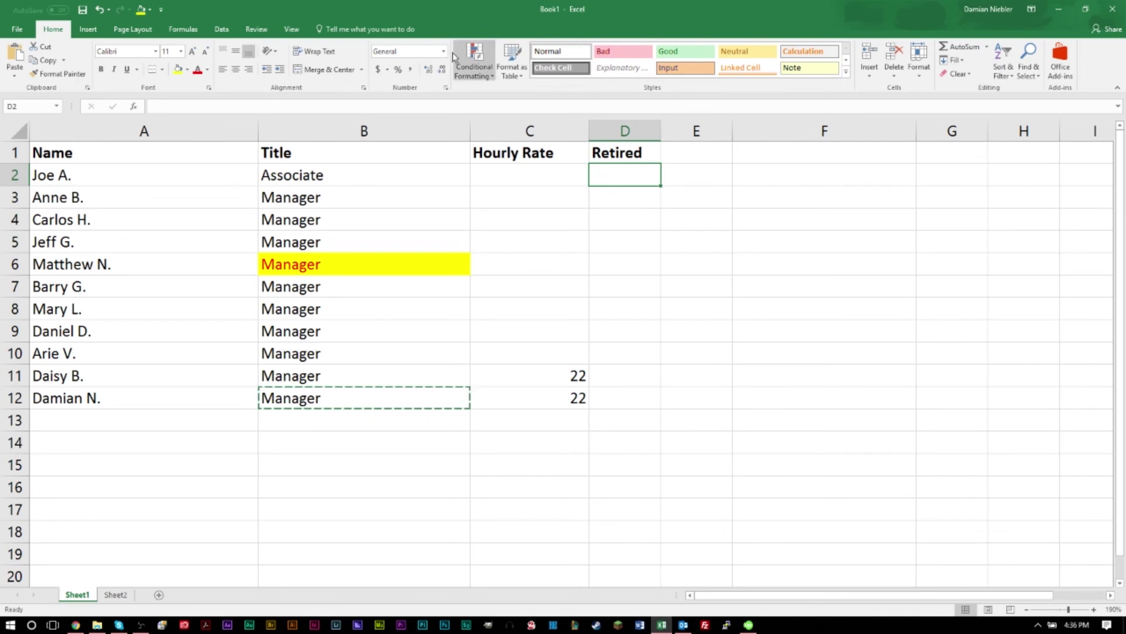
Add a Yes,No list validation to D2 and set it to Yes.
click(221, 28)
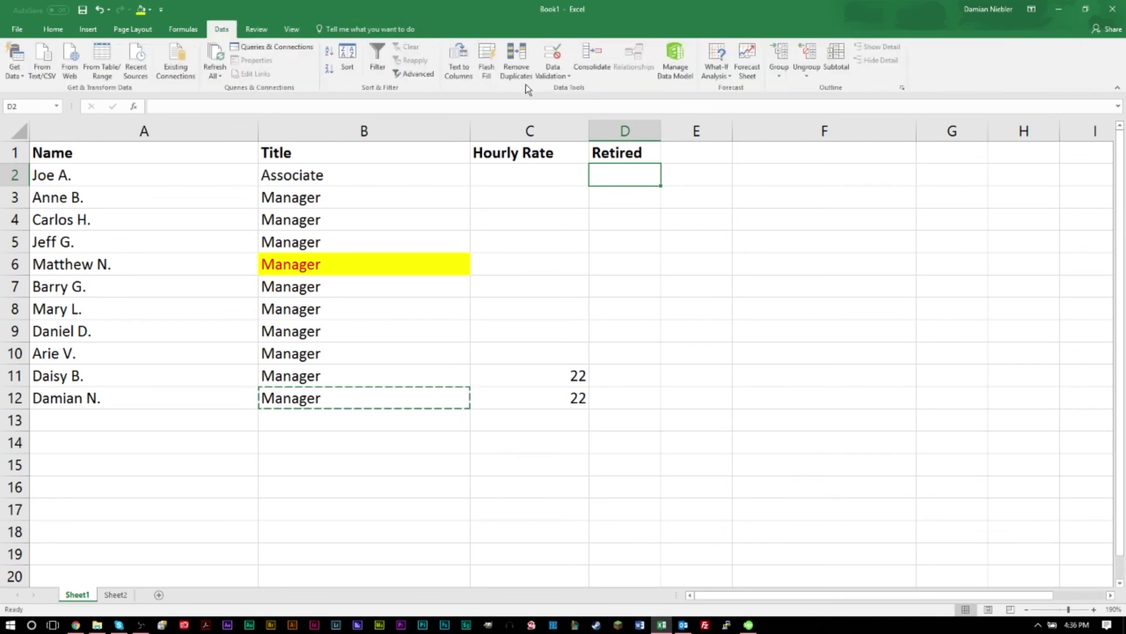
click(551, 74)
click(578, 88)
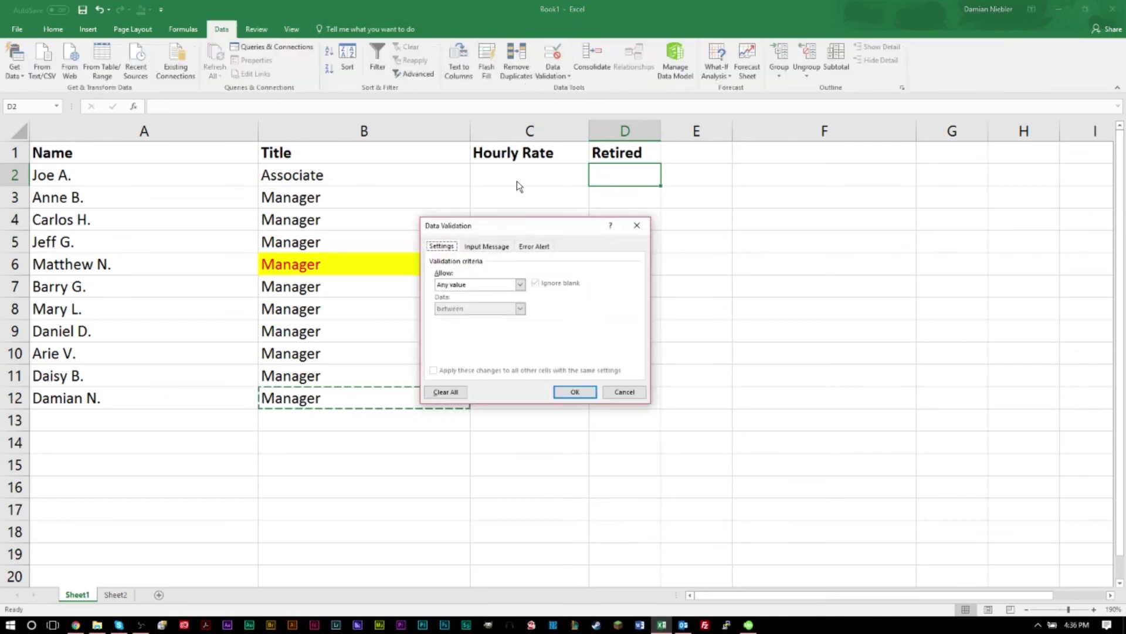
click(461, 285)
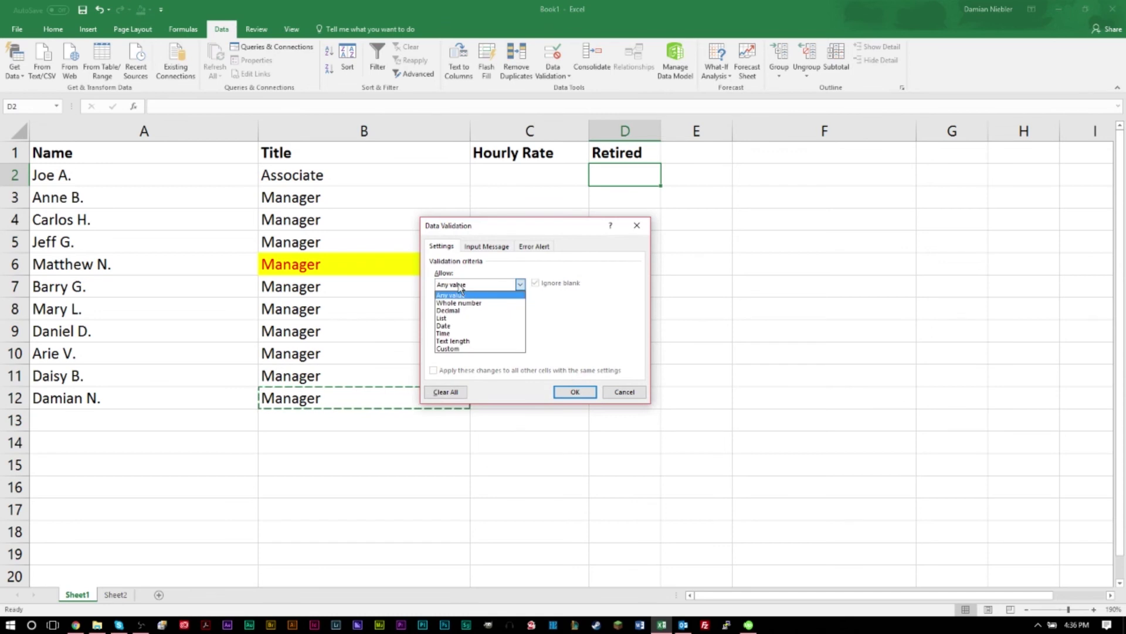
click(468, 317)
click(471, 332)
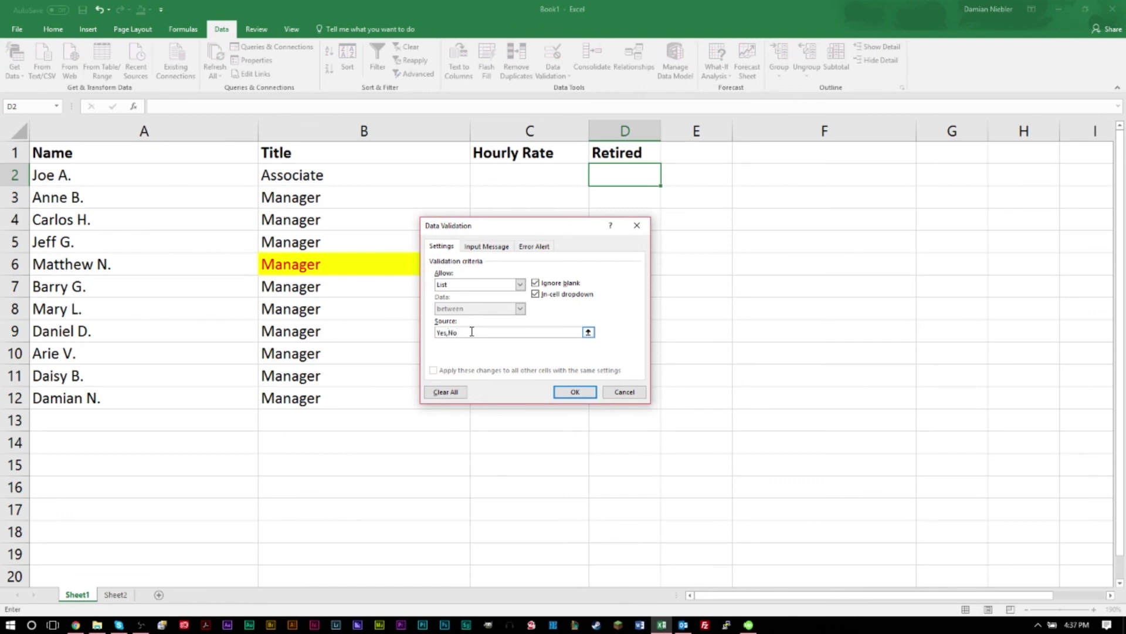
click(575, 392)
click(667, 180)
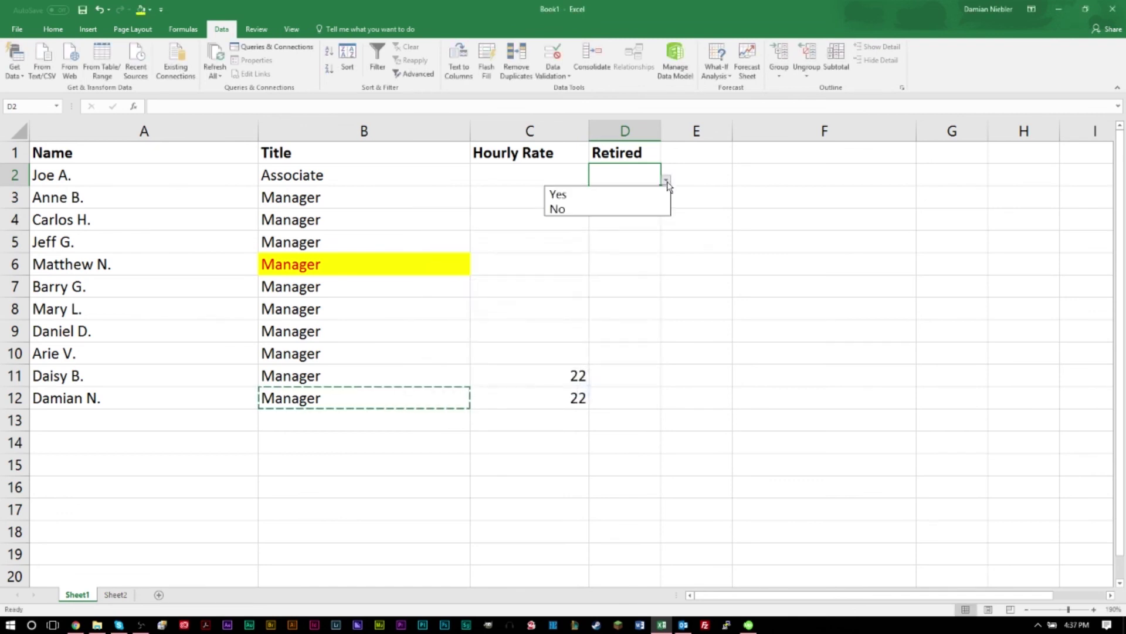
click(572, 196)
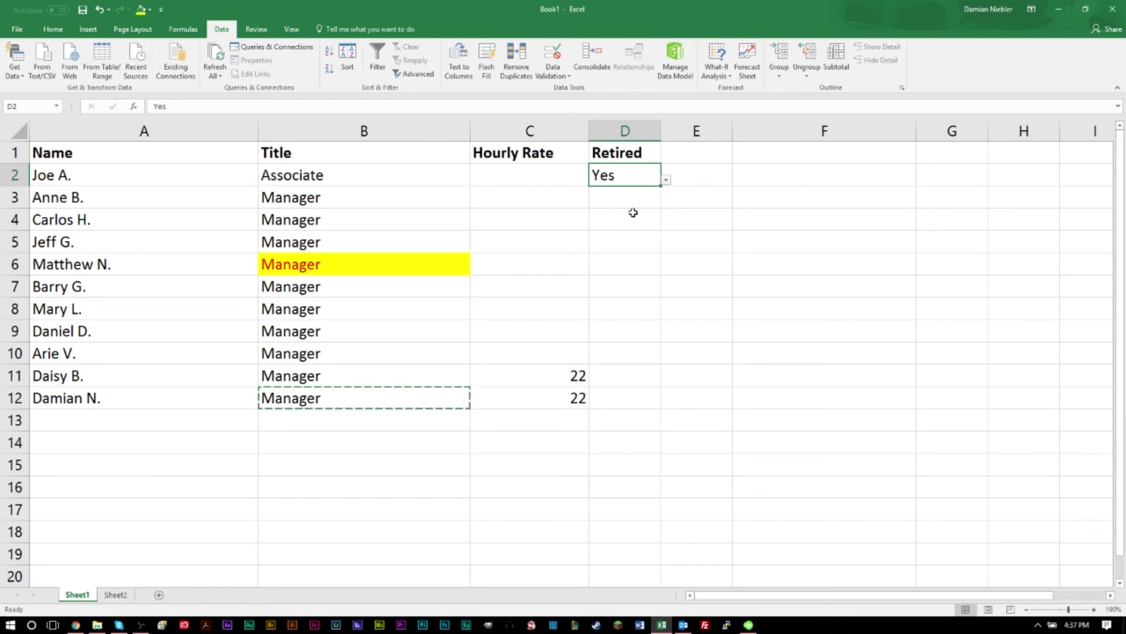
click(633, 212)
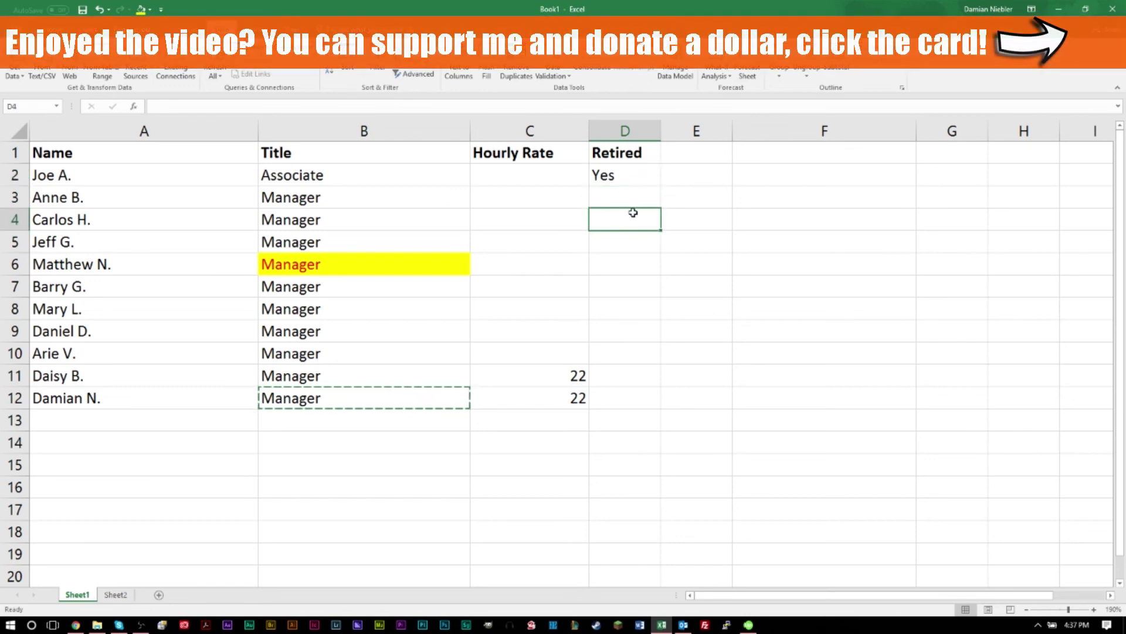